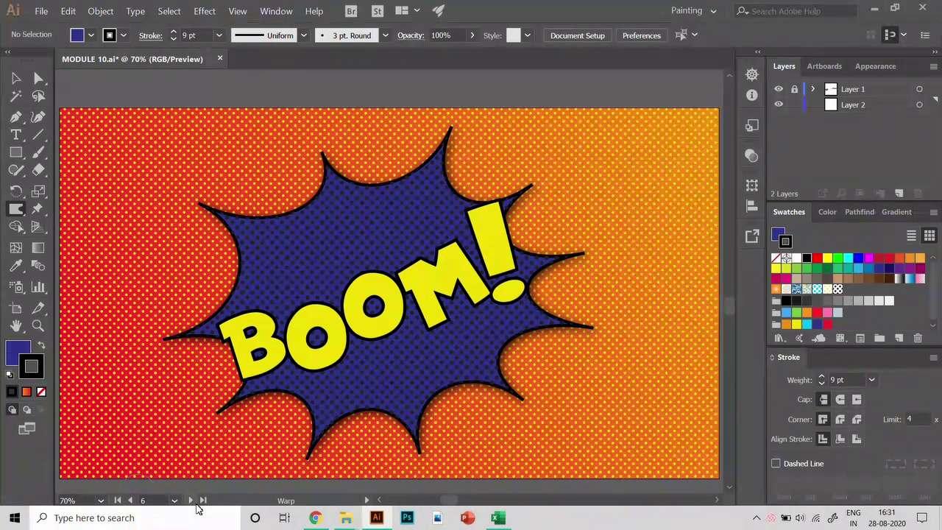
# On the next blank artboard, add a text object reading BOOM!
pyautogui.click(190, 500)
pyautogui.press('t')
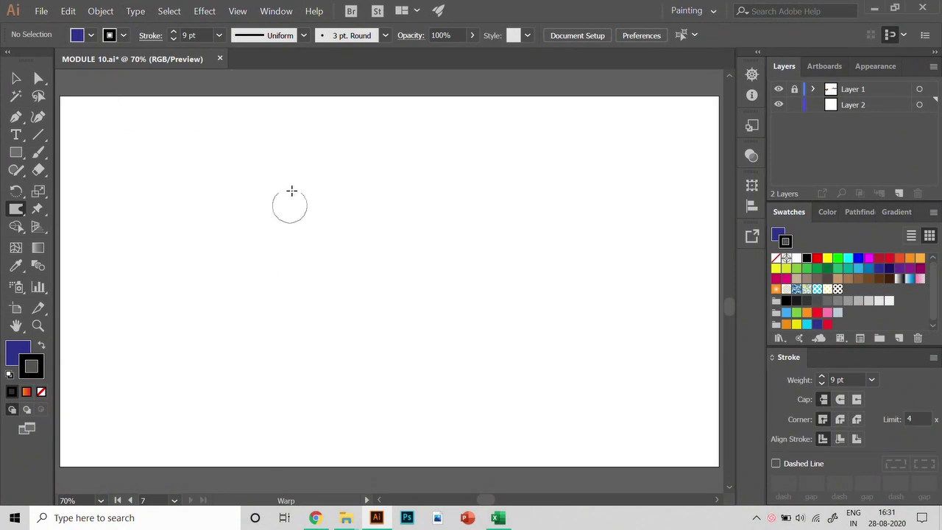
pyautogui.click(255, 192)
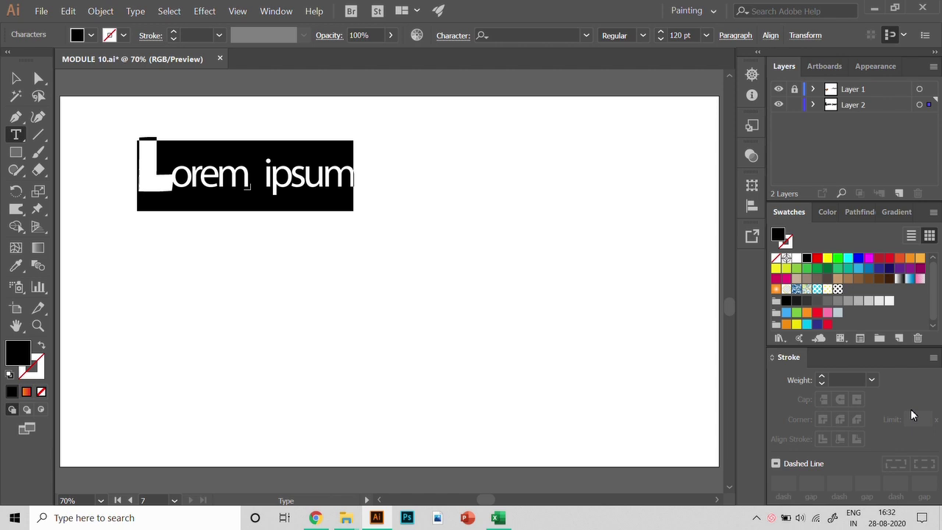
pyautogui.write('BO')
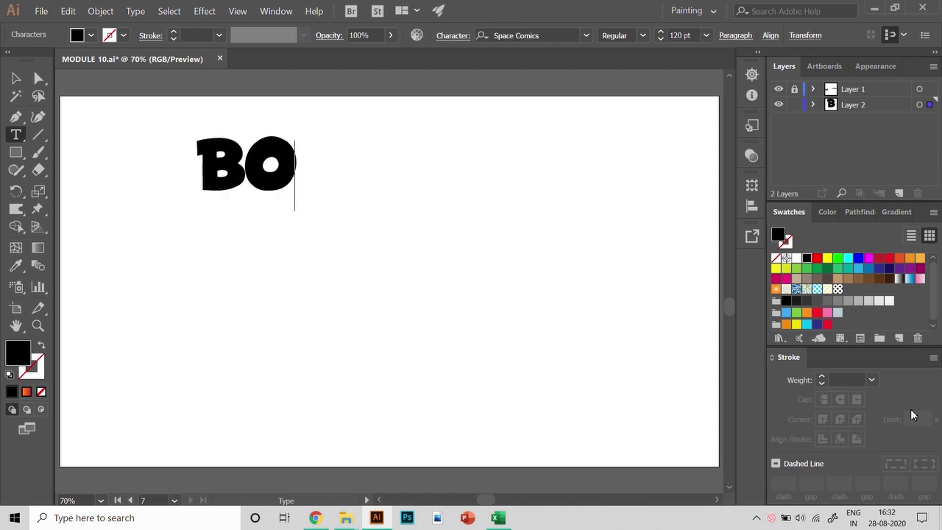
pyautogui.write('OM!')
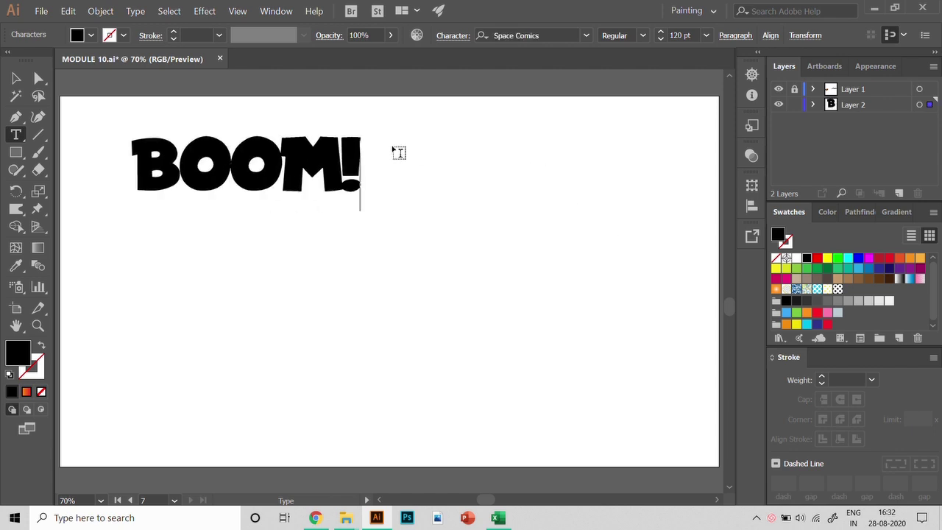
# Set BOOM! to black Space Comics at 120 pt with tracking -82.
pyautogui.hotkey('shift', 'Left')
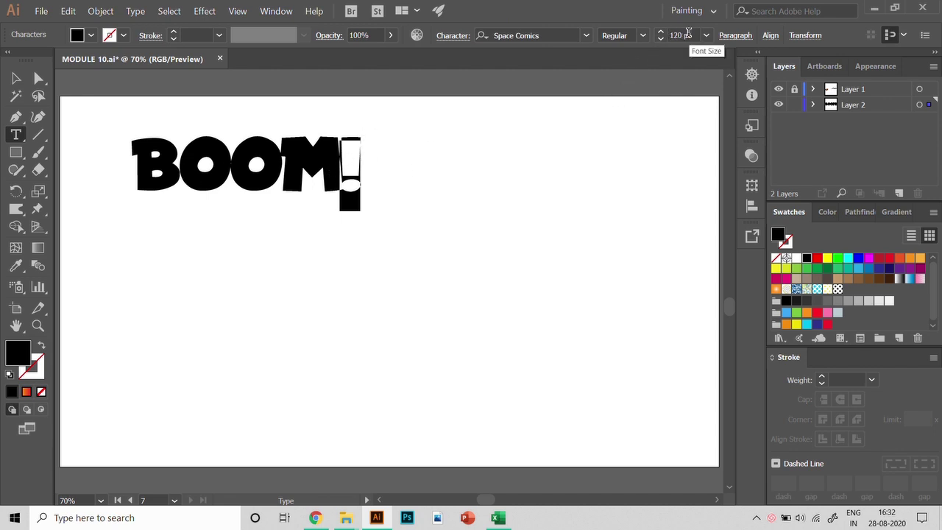
pyautogui.click(452, 37)
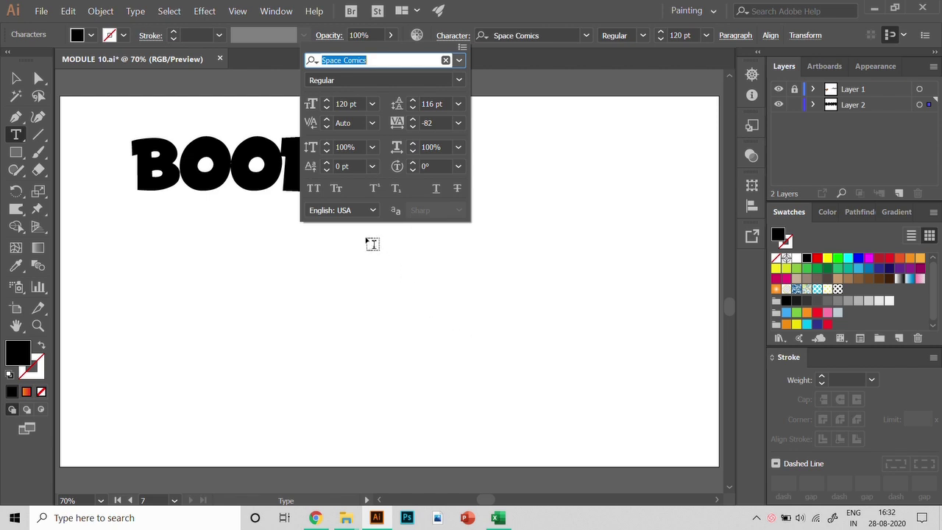
pyautogui.press('Escape')
pyautogui.press('Escape')
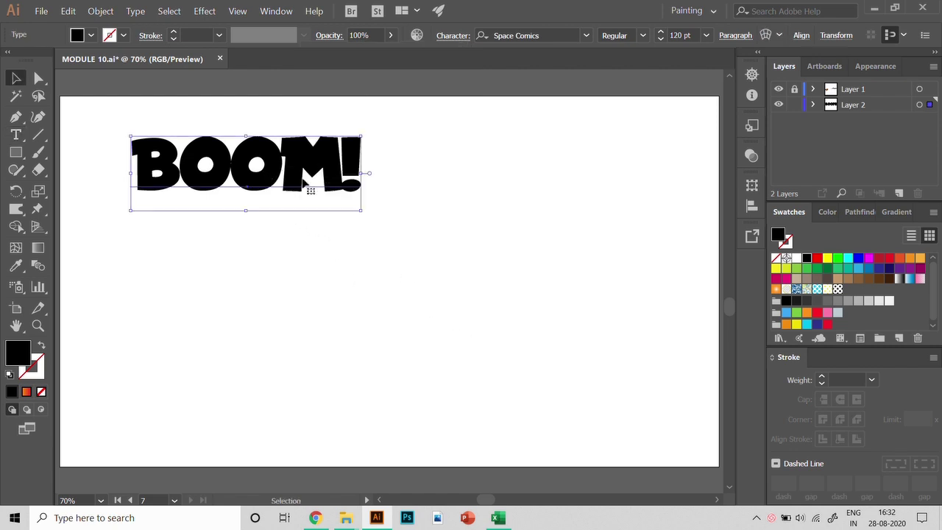
# Centre BOOM! on the artboard and drop the second O below the baseline with Touch Type.
pyautogui.moveTo(307, 184); pyautogui.dragTo(424, 288)
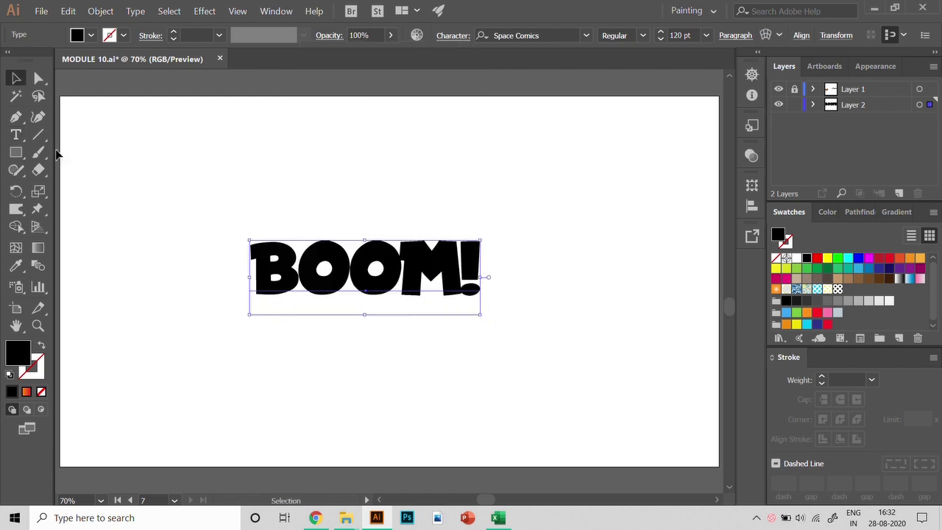
pyautogui.click(15, 135)
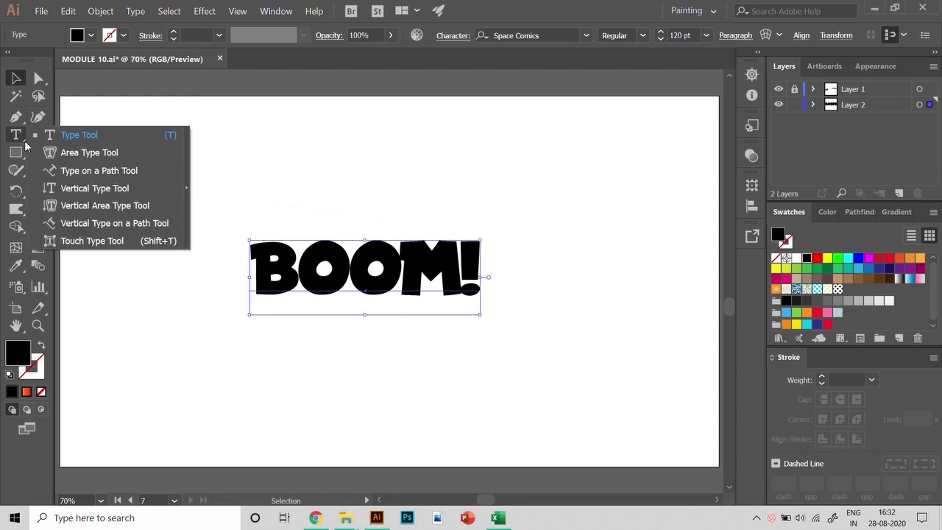
pyautogui.click(92, 241)
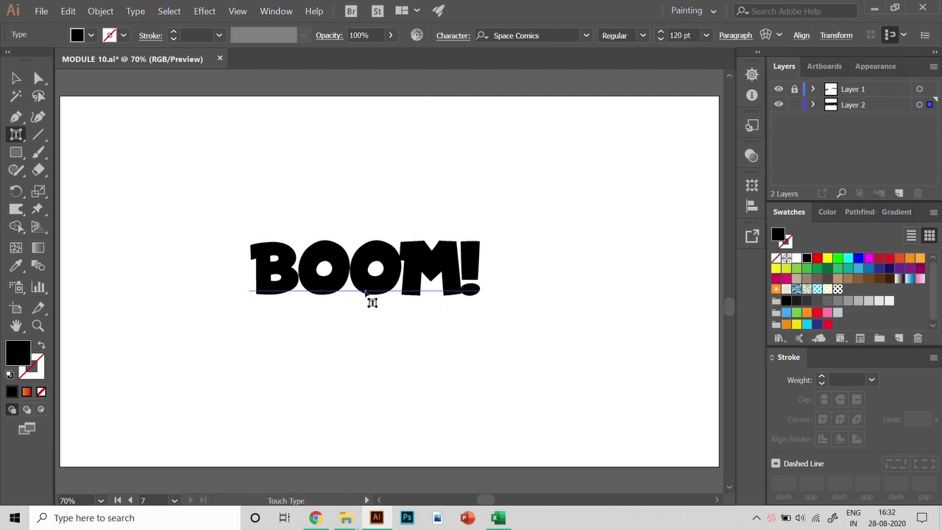
pyautogui.click(398, 280)
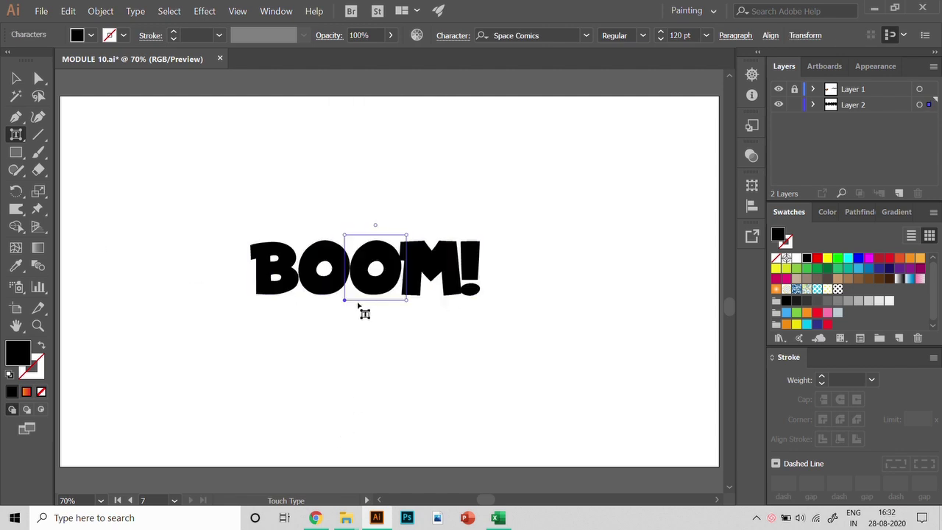
pyautogui.moveTo(368, 294)
pyautogui.mouseDown()
pyautogui.moveTo(355, 306)
pyautogui.moveTo(375, 309)
pyautogui.moveTo(346, 301)
pyautogui.moveTo(381, 294)
pyautogui.moveTo(380, 308)
pyautogui.mouseUp()
# Enlarge the exclamation mark to about 184%.
pyautogui.click(465, 270)
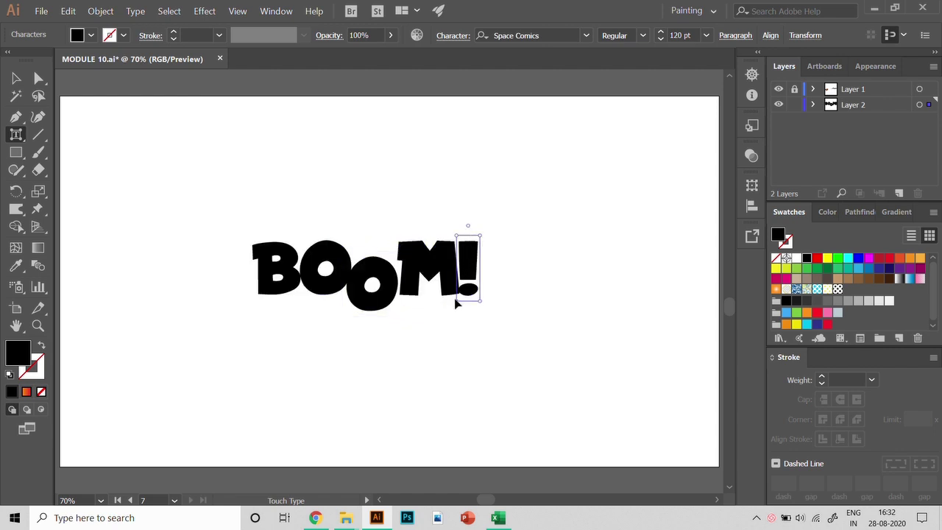
pyautogui.moveTo(456, 306); pyautogui.dragTo(442, 335)
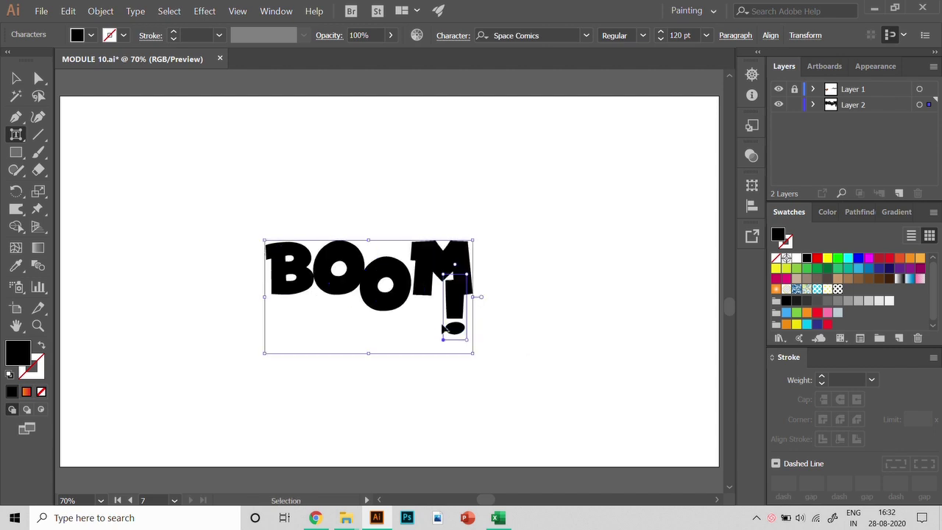
pyautogui.hotkey('ctrl', 'z')
pyautogui.moveTo(480, 237); pyautogui.dragTo(517, 181)
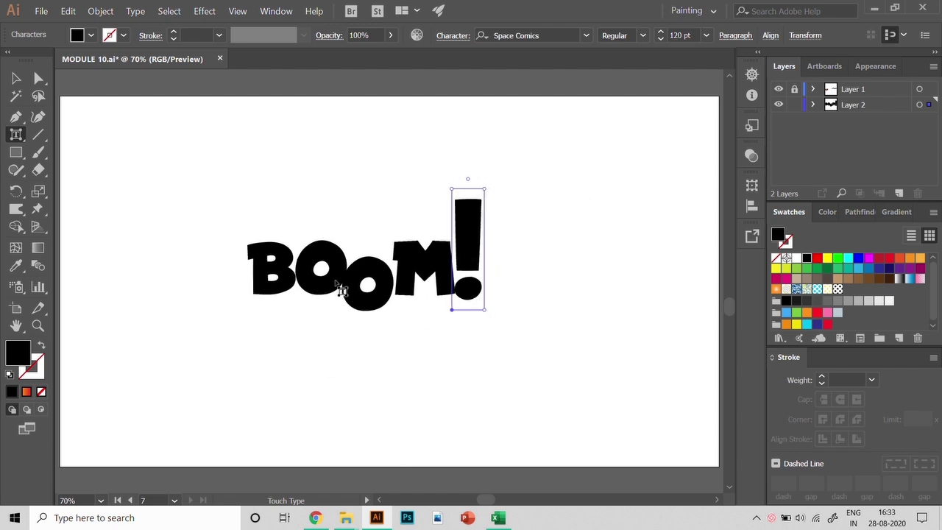
# Tilt the letter B about 9 degrees counter-clockwise.
pyautogui.click(261, 290)
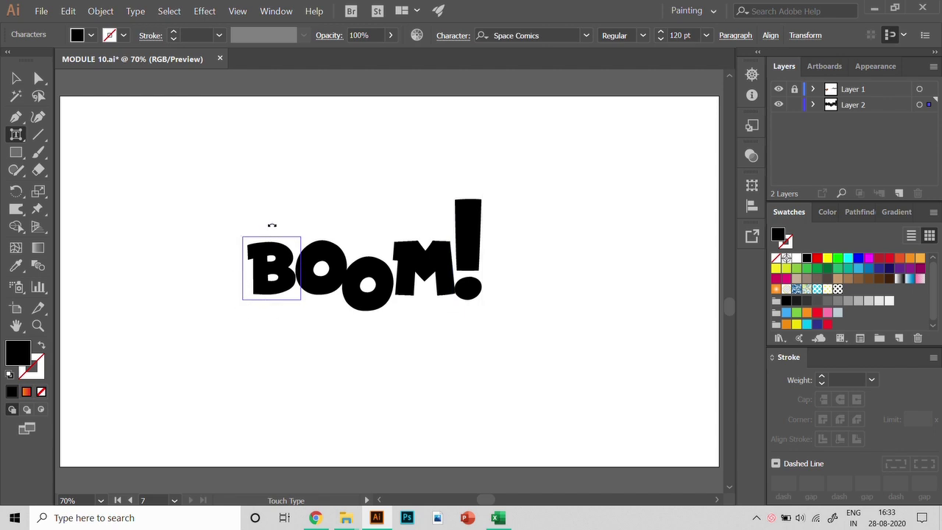
pyautogui.moveTo(271, 225); pyautogui.dragTo(257, 230)
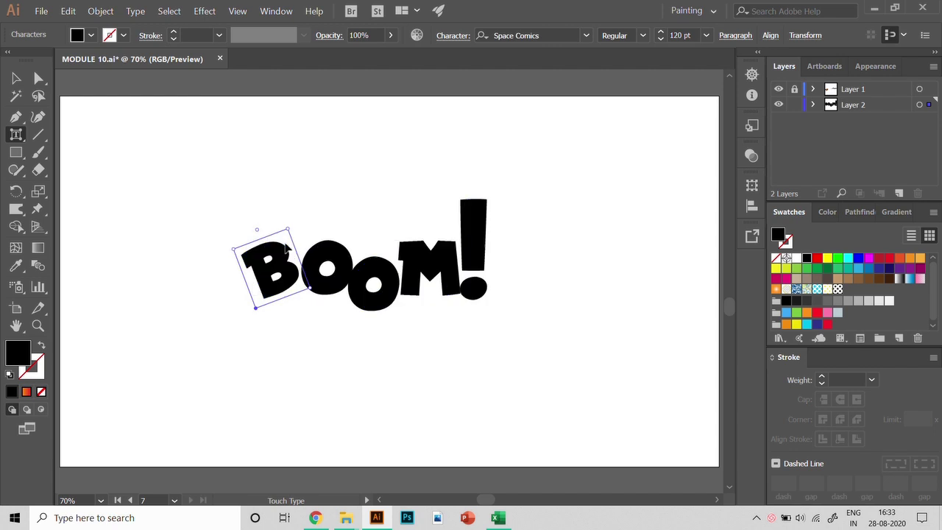
pyautogui.hotkey('ctrl', 'z')
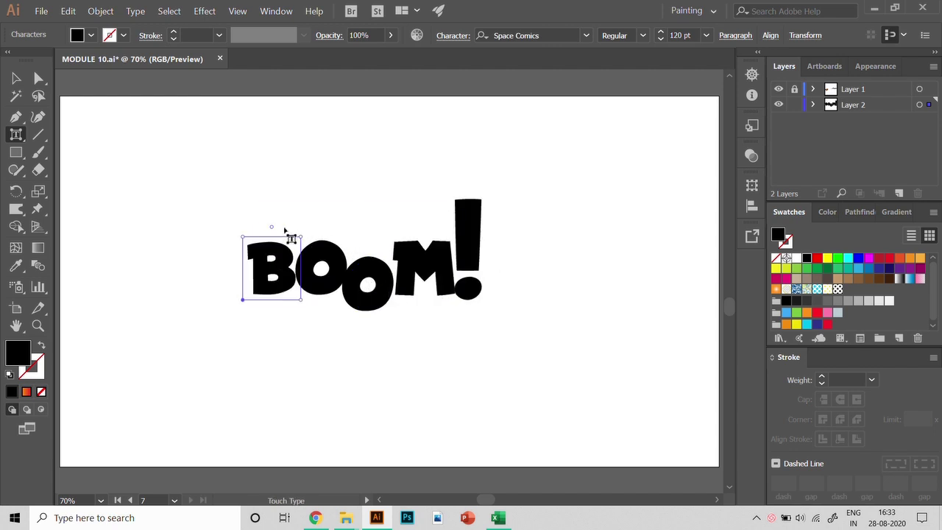
pyautogui.click(266, 225)
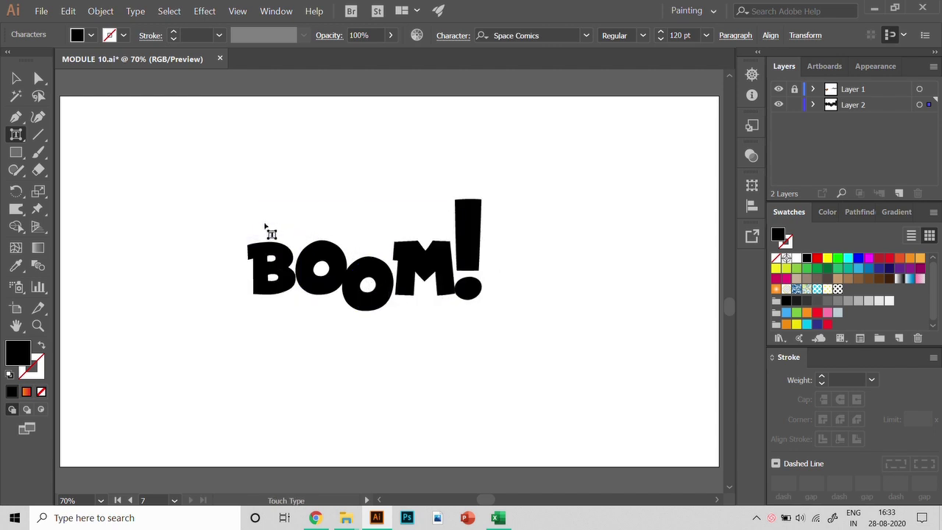
pyautogui.click(268, 258)
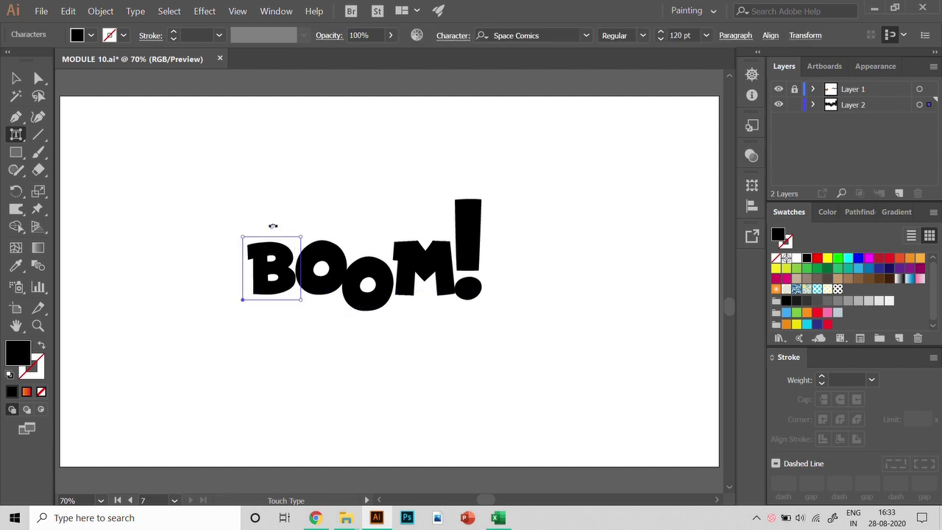
pyautogui.moveTo(273, 226); pyautogui.dragTo(271, 226)
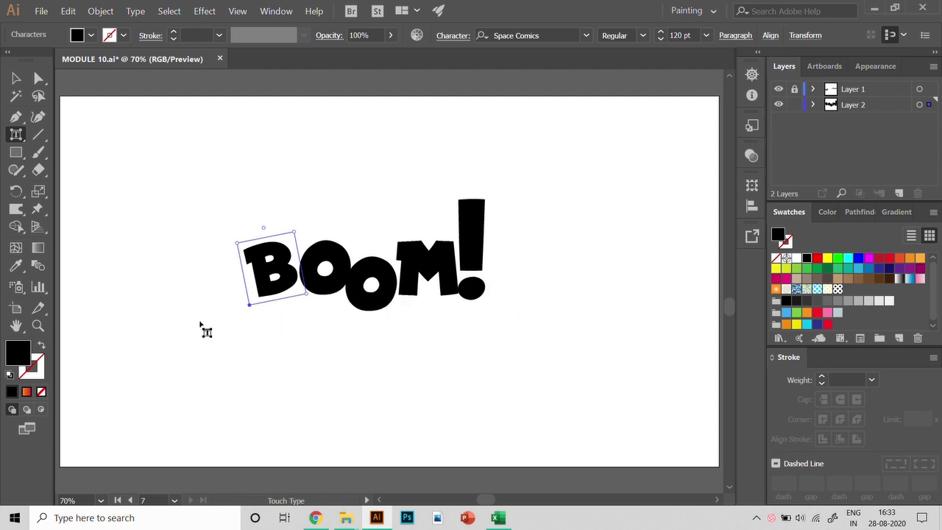
# After comparing with the finished artboard 6, stretch an O of BOOM! to about 137% wide.
pyautogui.click(131, 500)
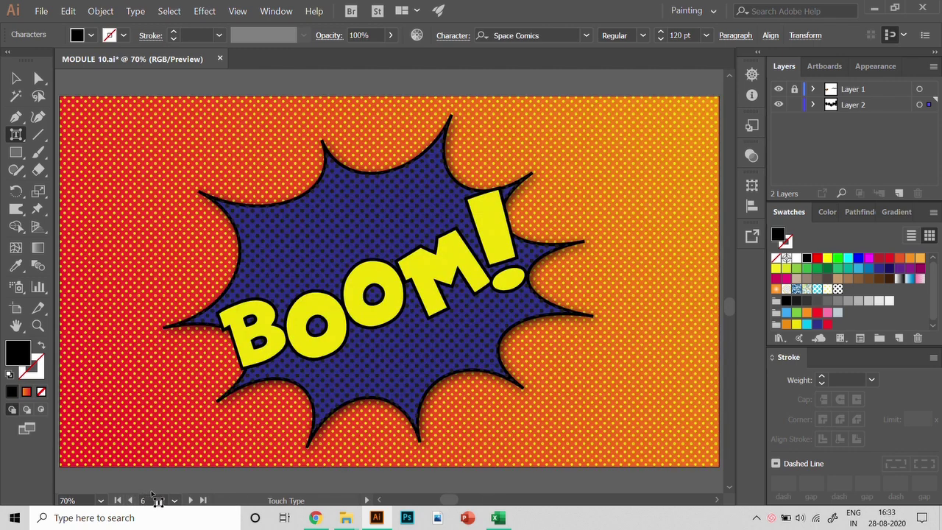
pyautogui.click(192, 501)
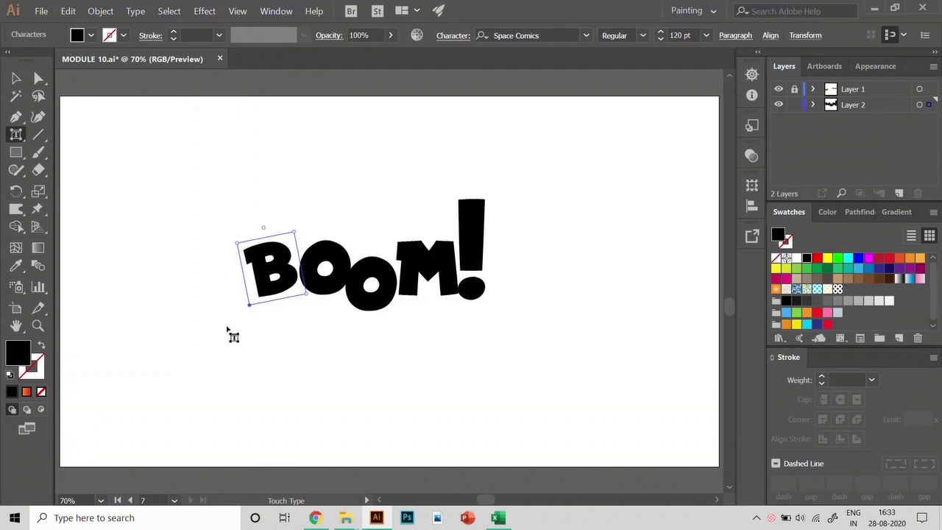
pyautogui.click(321, 290)
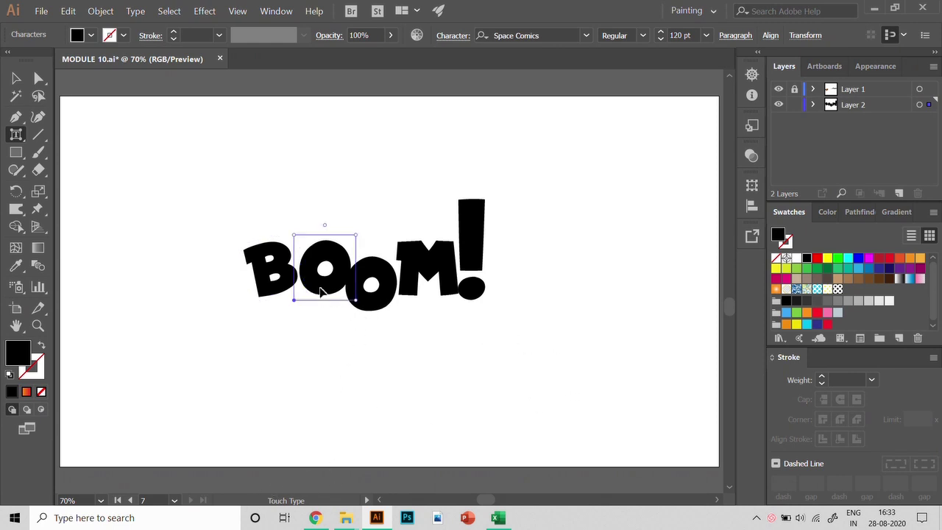
pyautogui.moveTo(321, 290); pyautogui.dragTo(316, 295)
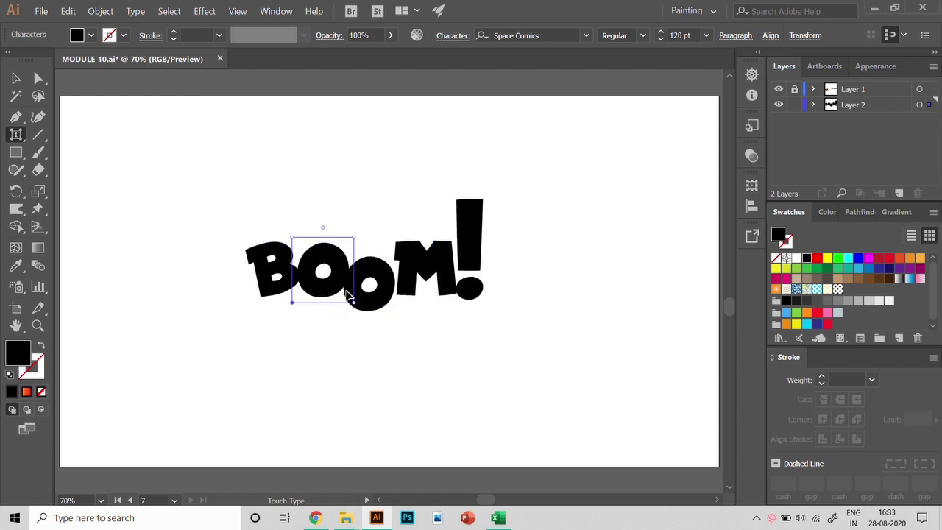
pyautogui.press('Escape')
pyautogui.moveTo(329, 291); pyautogui.dragTo(388, 286)
pyautogui.press('Escape')
# Raise the second O slightly and select the M, checking against the finished artboard.
pyautogui.click(382, 293)
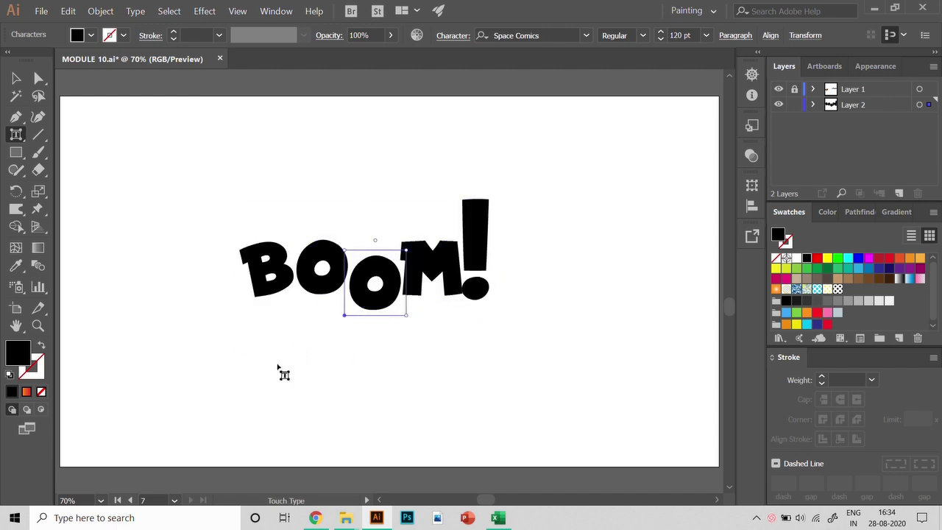
pyautogui.click(130, 500)
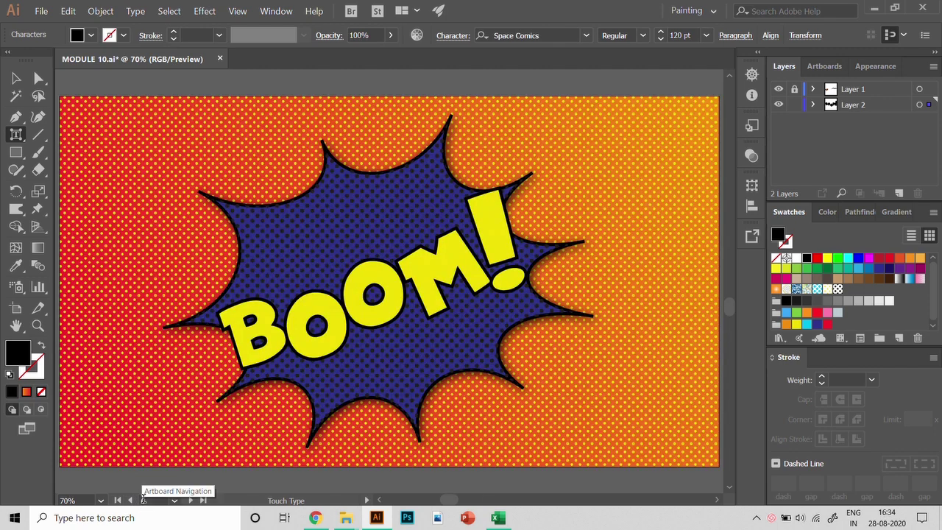
pyautogui.click(193, 500)
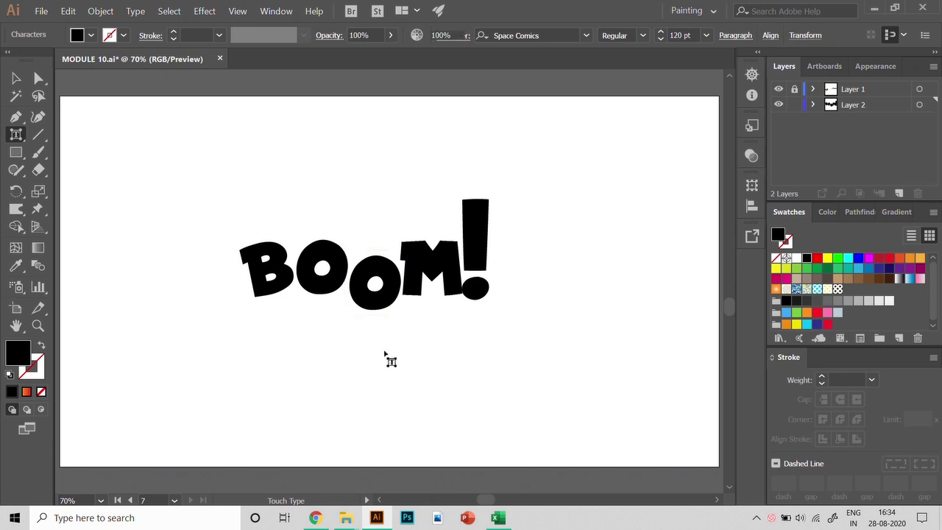
pyautogui.click(422, 269)
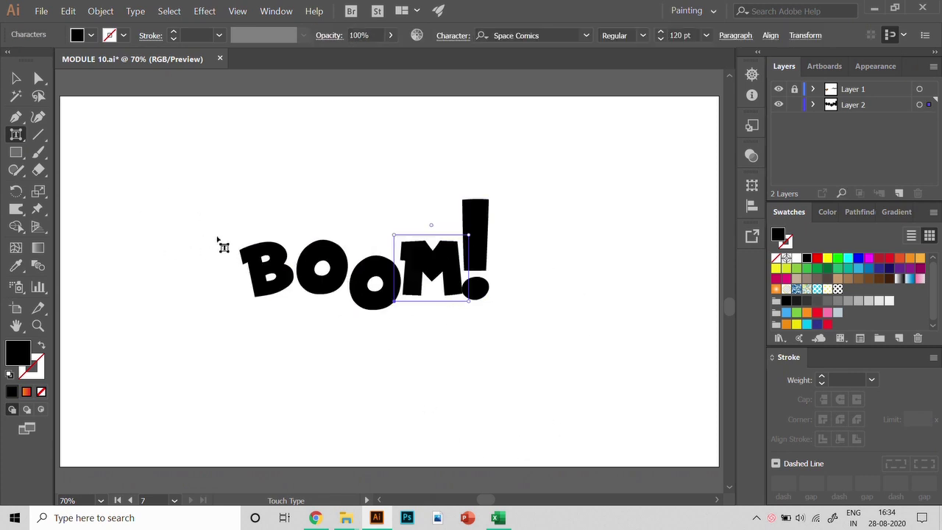
# Move BOOM! down-right and swap fill and stroke for hollow letters with a 12 pt black outline.
pyautogui.press('v')
pyautogui.moveTo(298, 271); pyautogui.dragTo(340, 301)
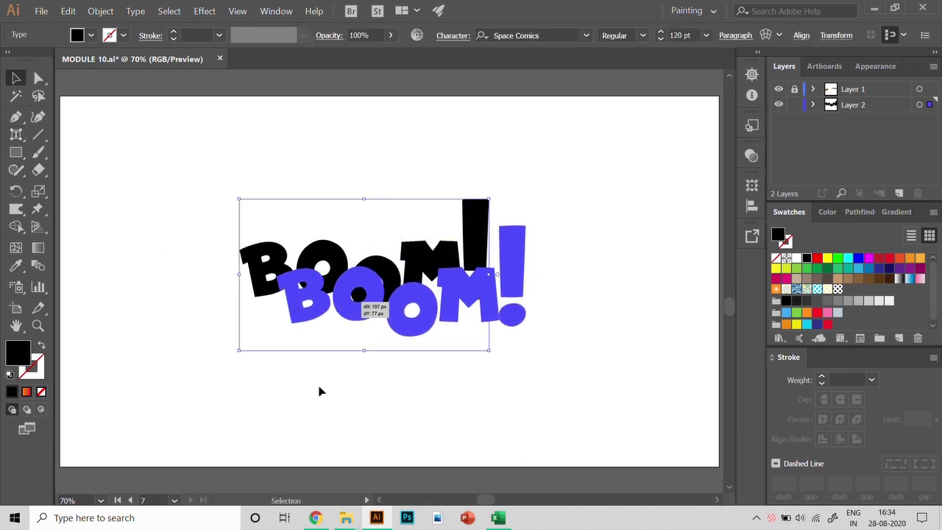
pyautogui.moveTo(321, 391); pyautogui.dragTo(320, 391)
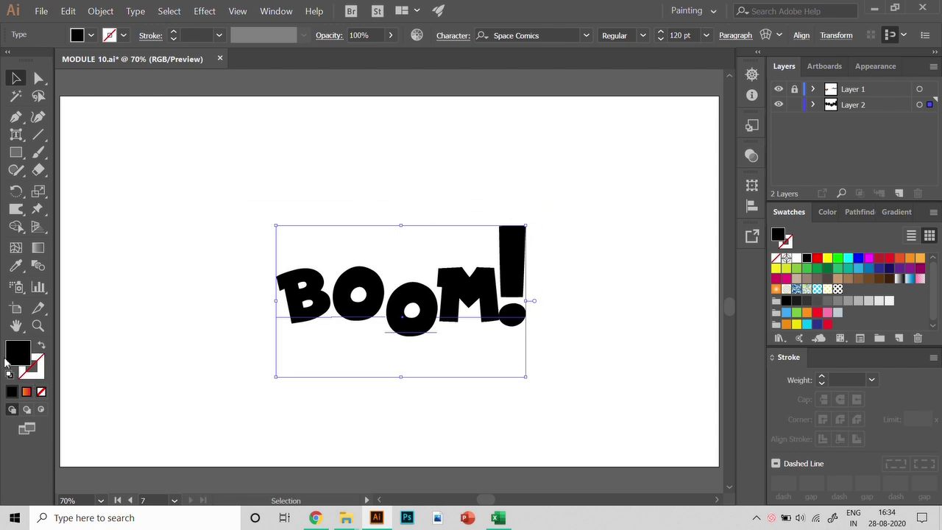
pyautogui.click(44, 348)
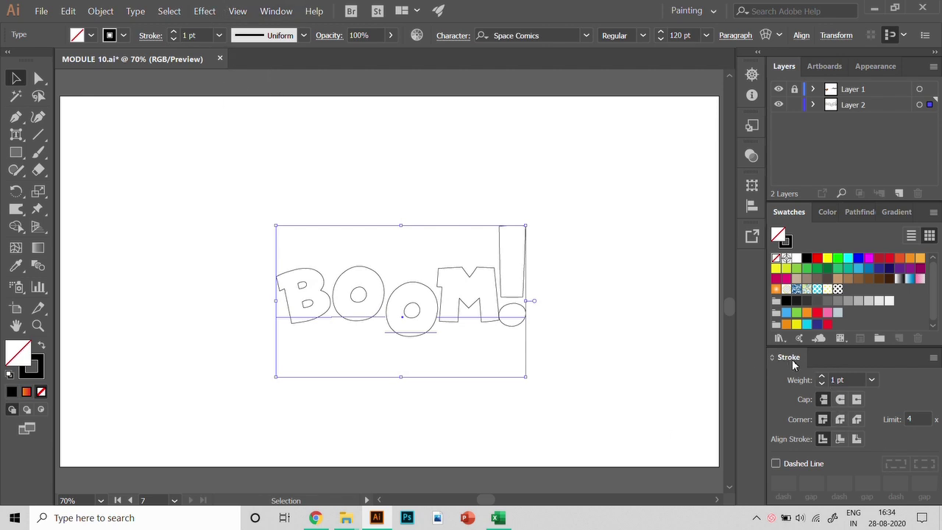
pyautogui.scroll(12, 847, 379)
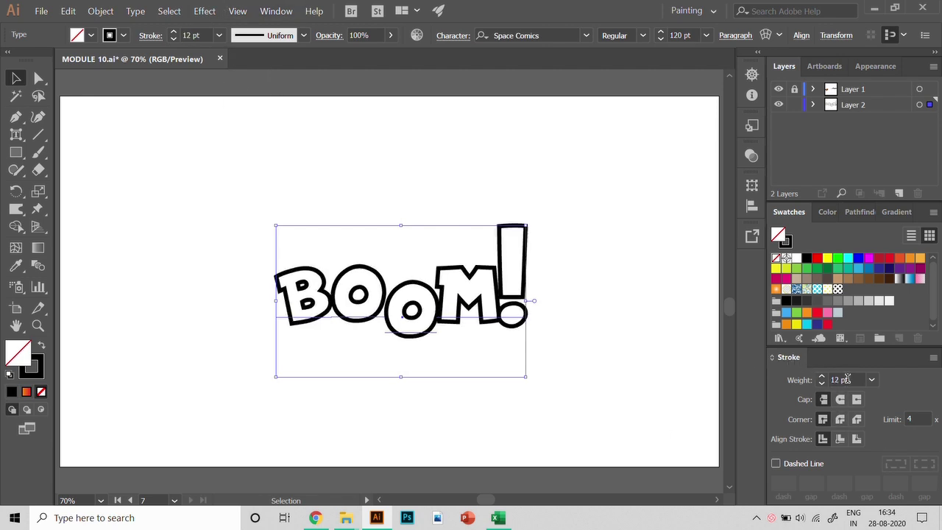
pyautogui.scroll(-1, 845, 379)
pyautogui.click(563, 203)
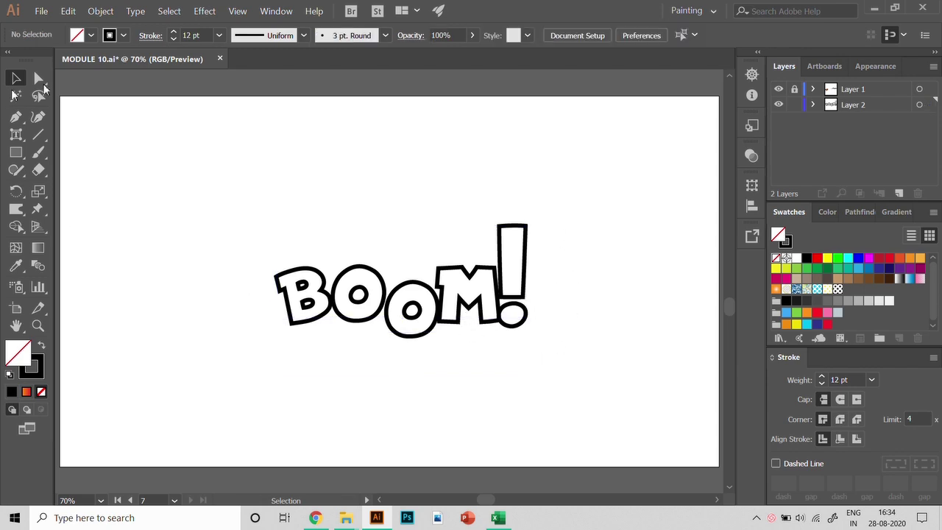
# Create a 14-sided polygon on the working BOOM artboard.
pyautogui.click(131, 501)
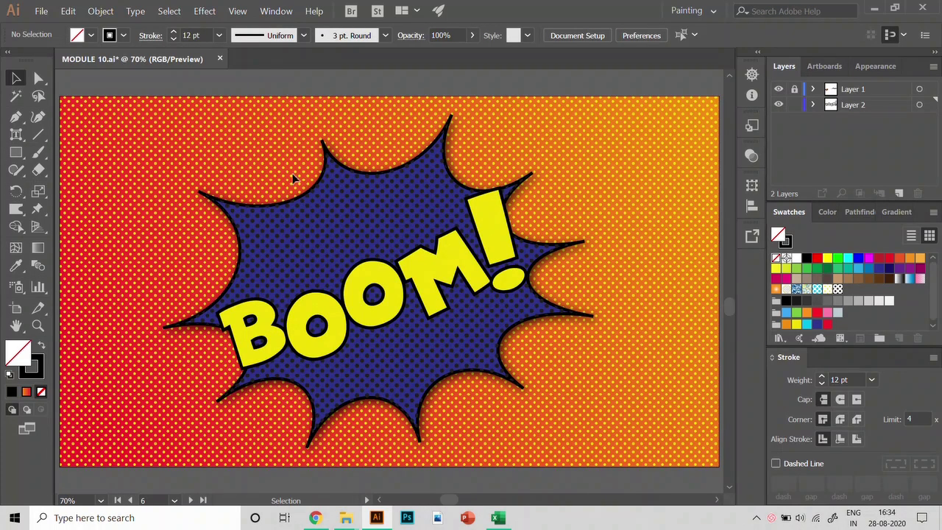
pyautogui.click(189, 500)
pyautogui.click(16, 153)
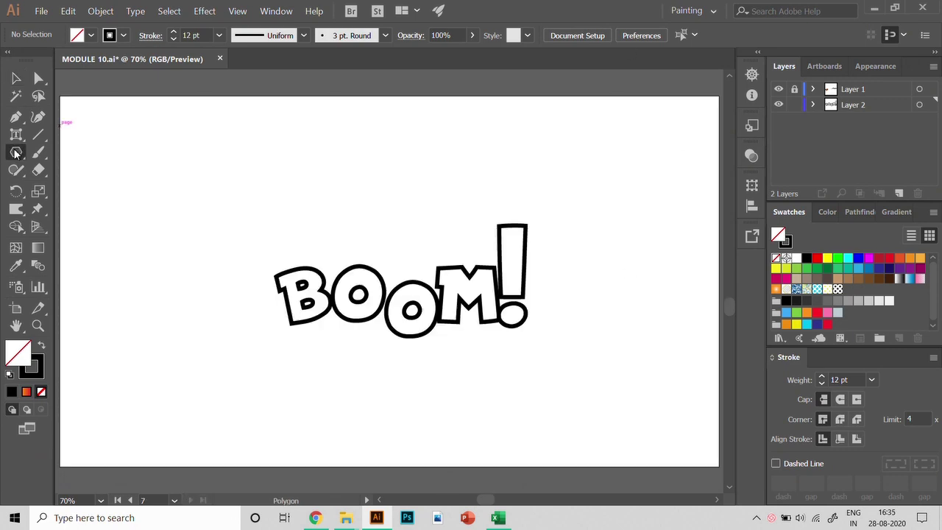
pyautogui.click(207, 148)
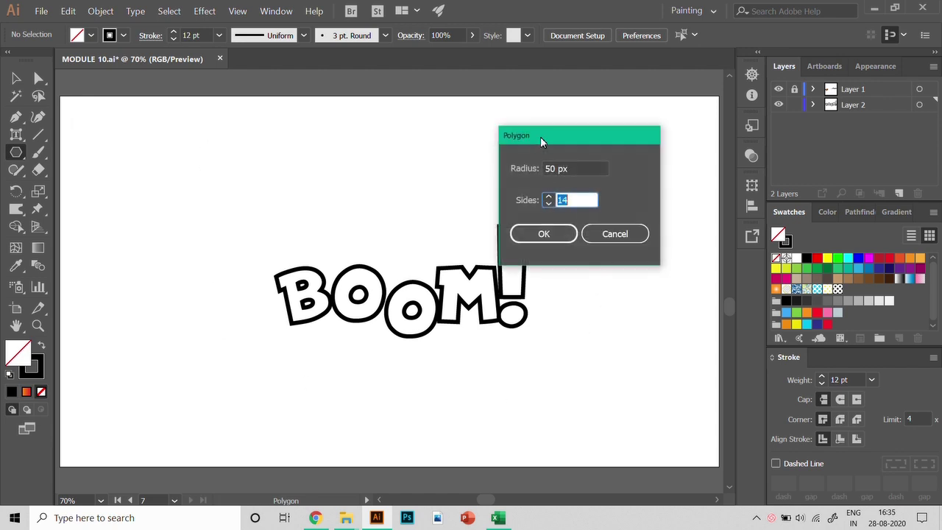
pyautogui.moveTo(540, 136); pyautogui.dragTo(537, 168)
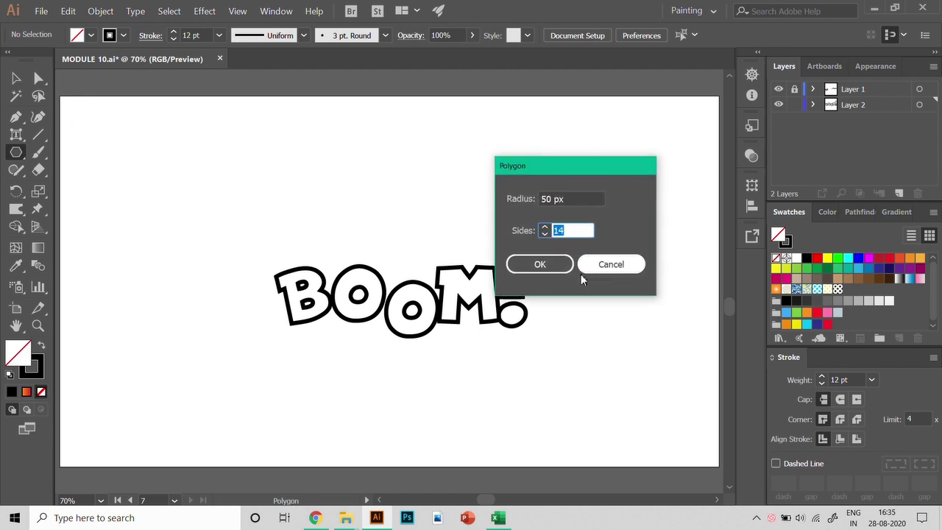
pyautogui.click(540, 265)
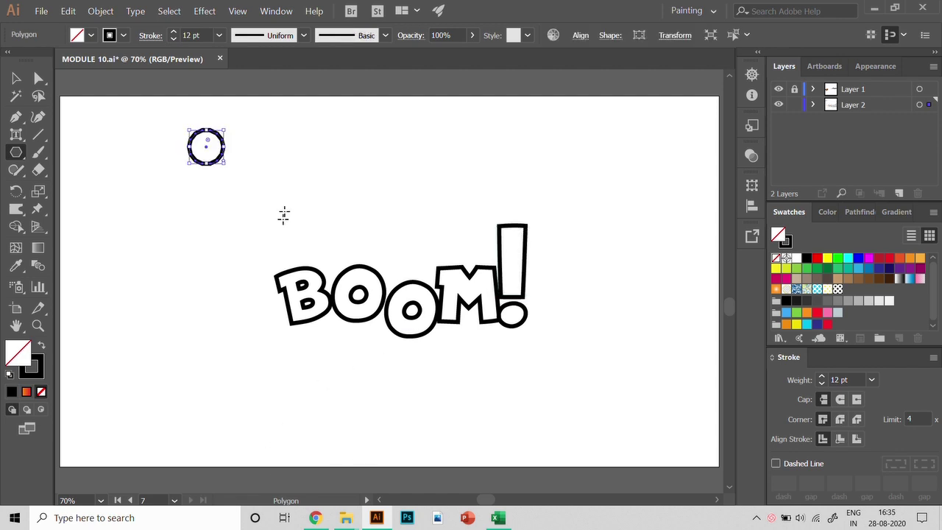
# Enlarge the polygon and shift it slightly left and down over the lettering.
pyautogui.press('v')
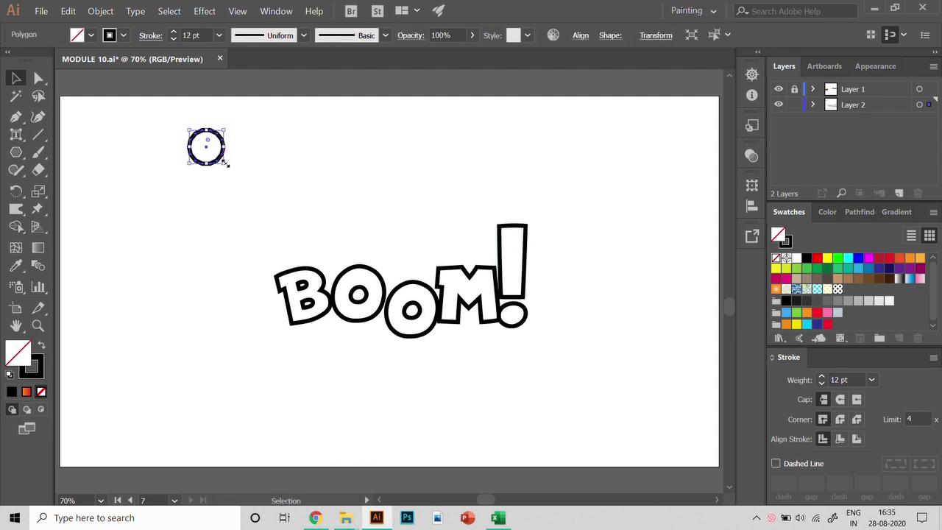
pyautogui.moveTo(233, 174)
pyautogui.mouseDown()
pyautogui.moveTo(520, 375)
pyautogui.moveTo(474, 313)
pyautogui.moveTo(482, 351)
pyautogui.mouseUp()
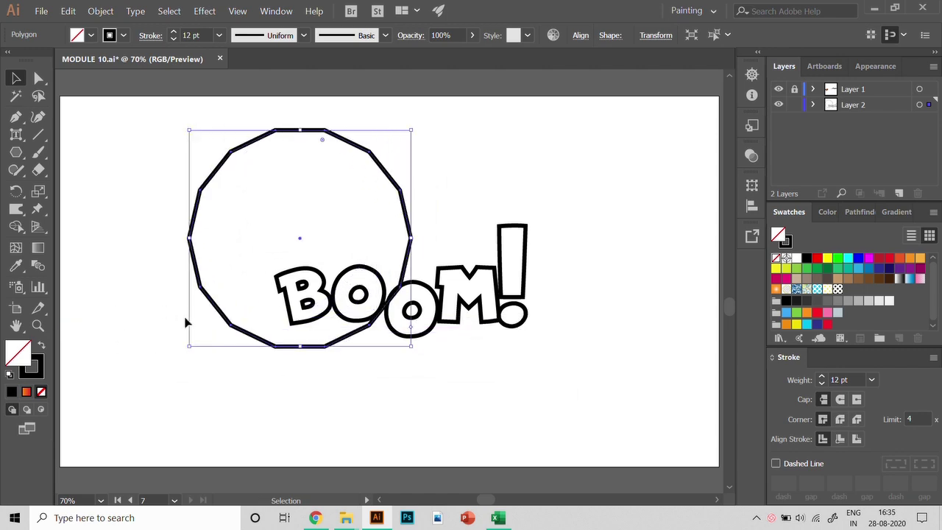
pyautogui.click(130, 501)
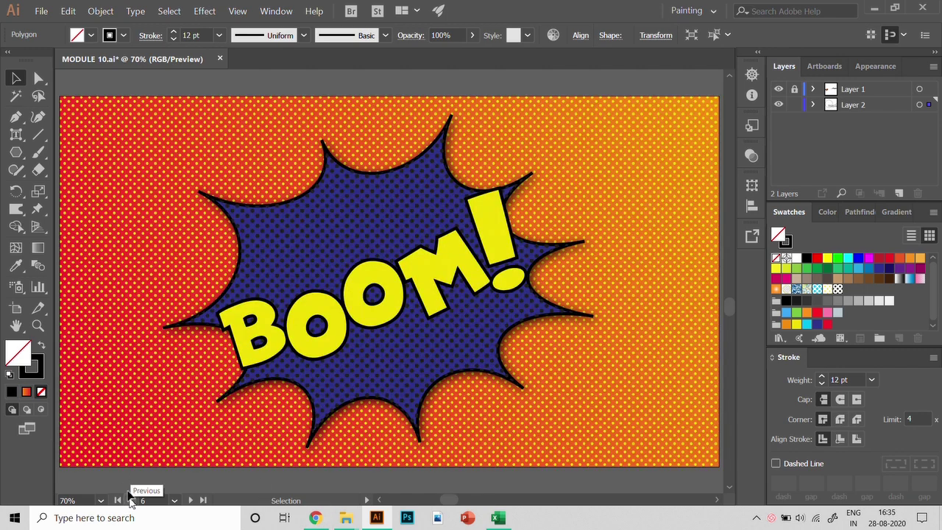
pyautogui.click(176, 500)
pyautogui.click(194, 501)
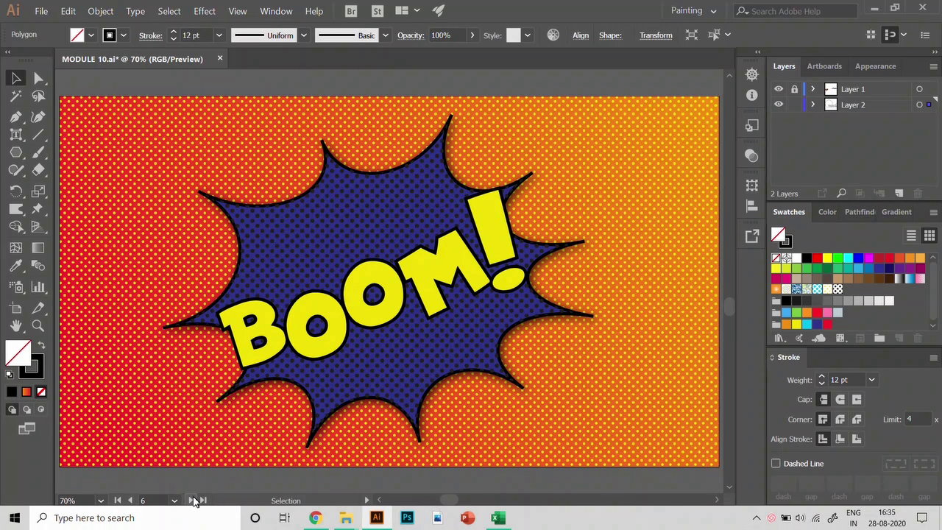
pyautogui.click(194, 501)
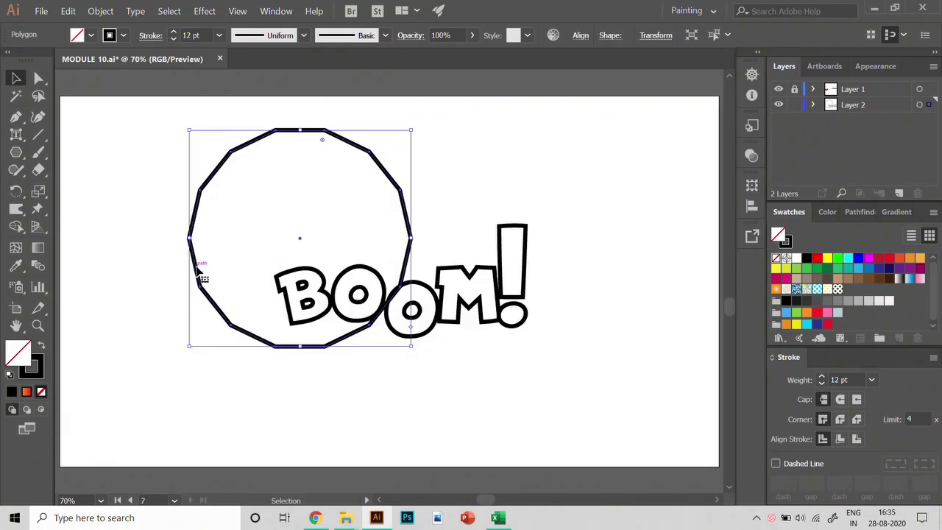
pyautogui.moveTo(197, 271); pyautogui.dragTo(184, 296)
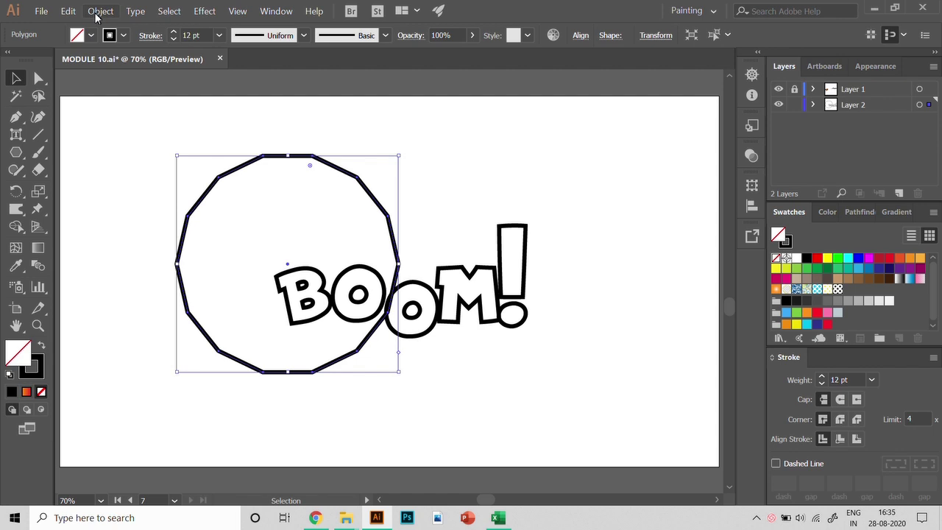
# Try Object > Expand on the polygon, then undo it.
pyautogui.click(98, 12)
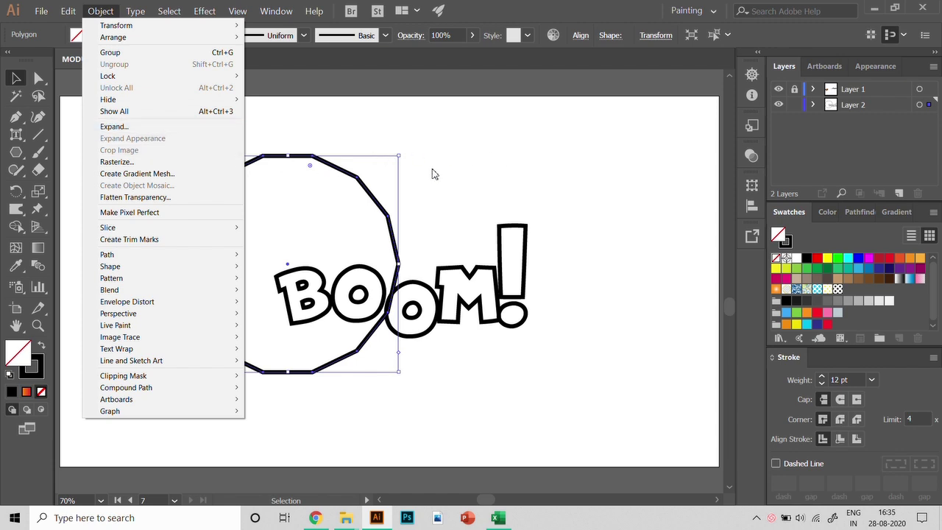
pyautogui.click(374, 124)
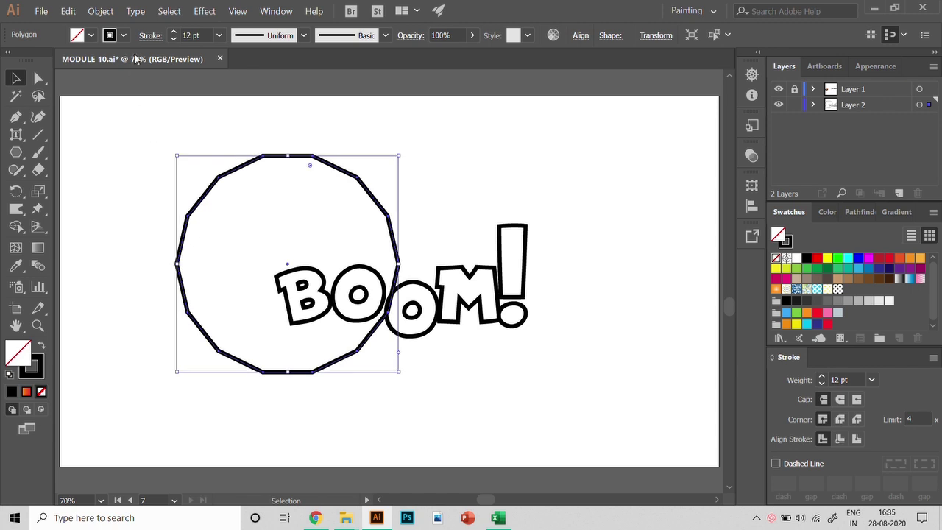
pyautogui.click(112, 13)
pyautogui.click(132, 126)
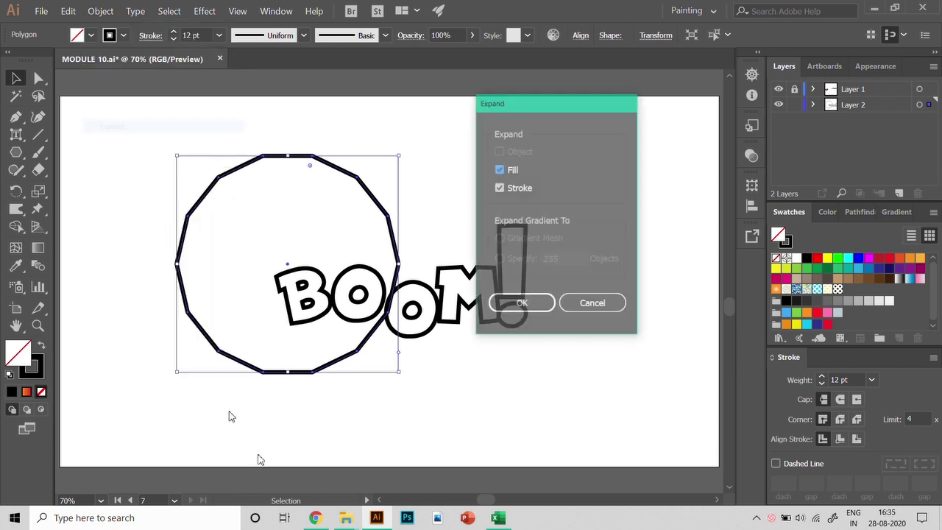
pyautogui.click(505, 309)
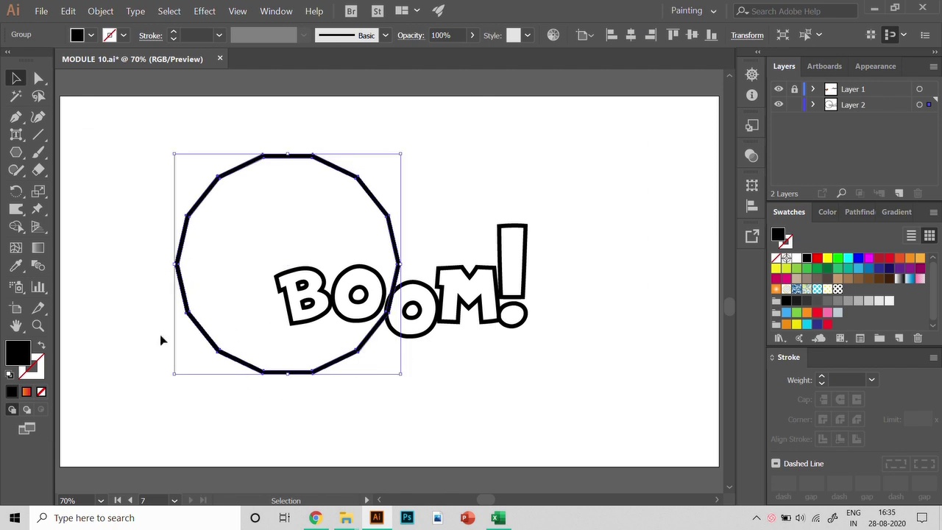
pyautogui.hotkey('ctrl', 'z')
pyautogui.hotkey('ctrl', 'z')
pyautogui.hotkey('ctrl', 'z')
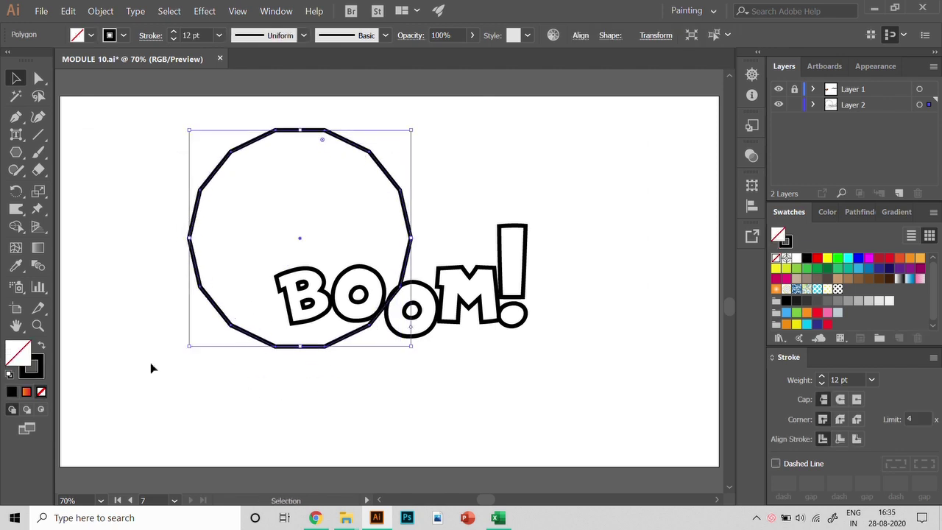
# Scale the polygon to roughly 660 × 677 px around the left and middle of BOOM!
pyautogui.hotkey('ctrl', 'z')
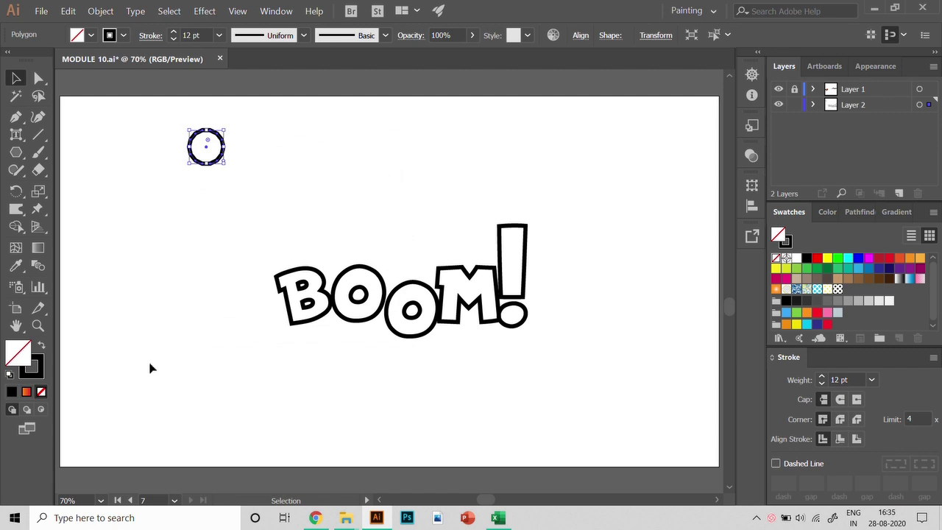
pyautogui.moveTo(223, 168); pyautogui.dragTo(479, 394)
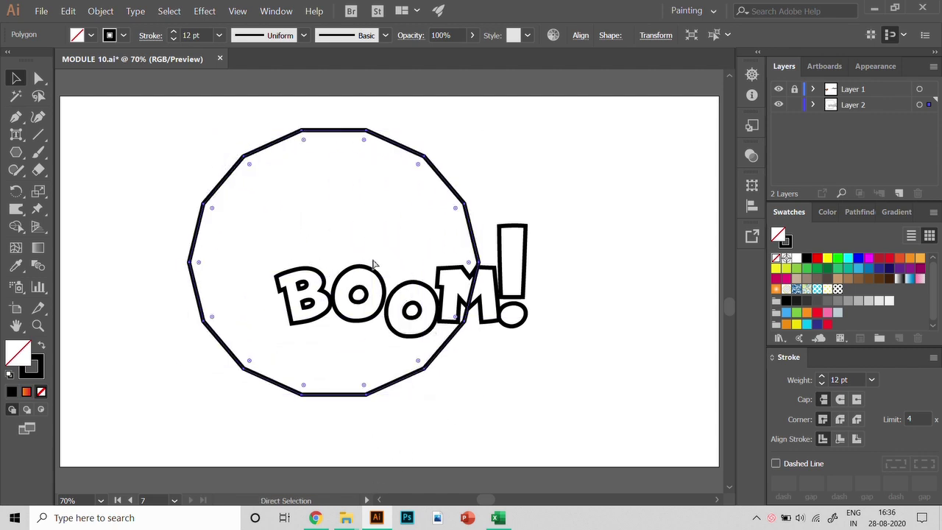
pyautogui.hotkey('ctrl', 'z')
pyautogui.moveTo(225, 165); pyautogui.dragTo(443, 376)
pyautogui.click(141, 250)
# Pull the polygon's left, top and right anchor points outward, one past the exclamation mark.
pyautogui.press('a')
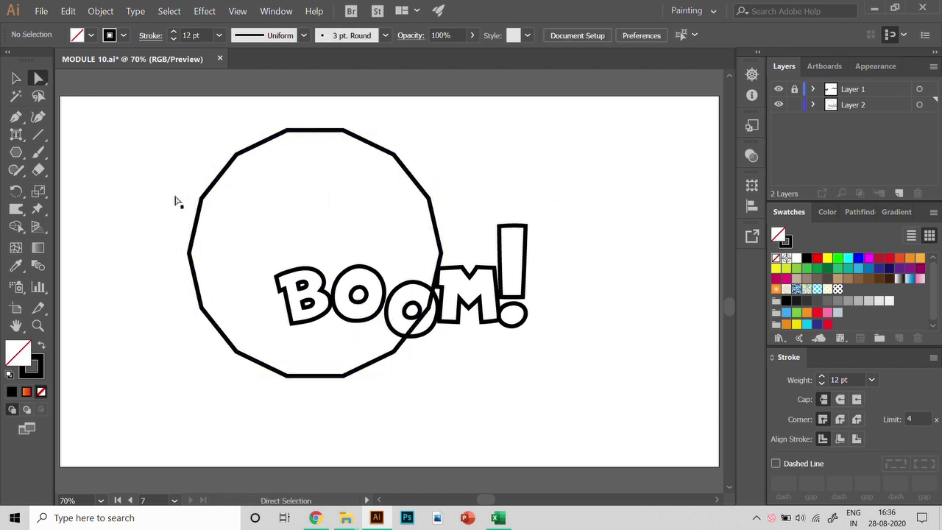
pyautogui.click(202, 199)
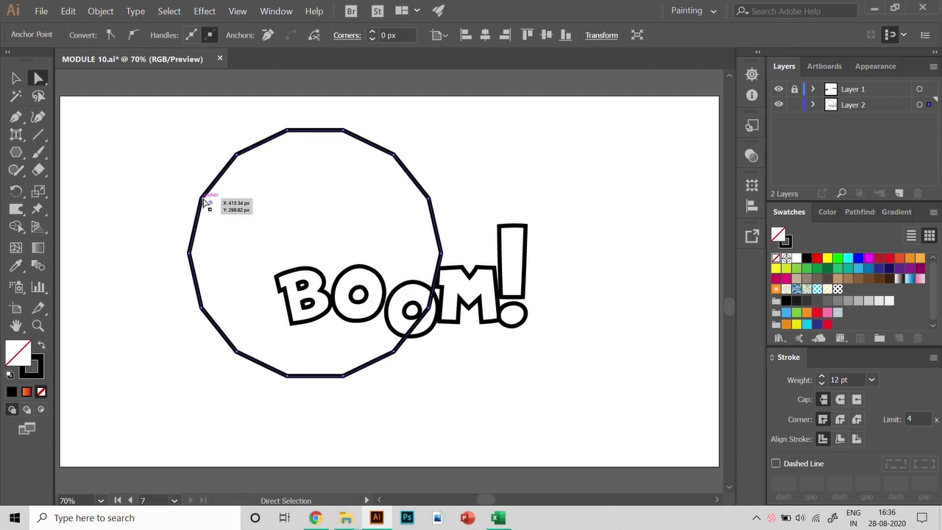
pyautogui.moveTo(203, 199); pyautogui.dragTo(190, 184)
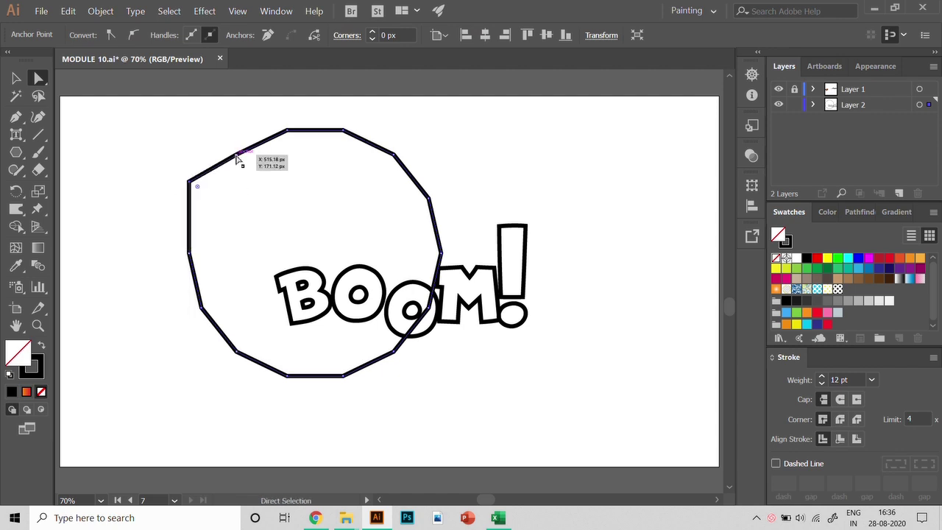
pyautogui.moveTo(236, 159); pyautogui.dragTo(232, 121)
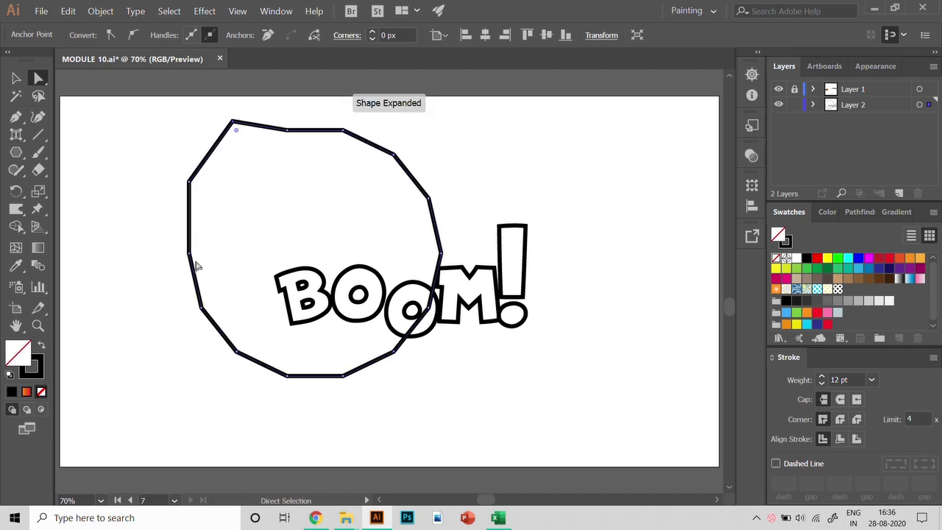
pyautogui.moveTo(189, 253); pyautogui.dragTo(171, 287)
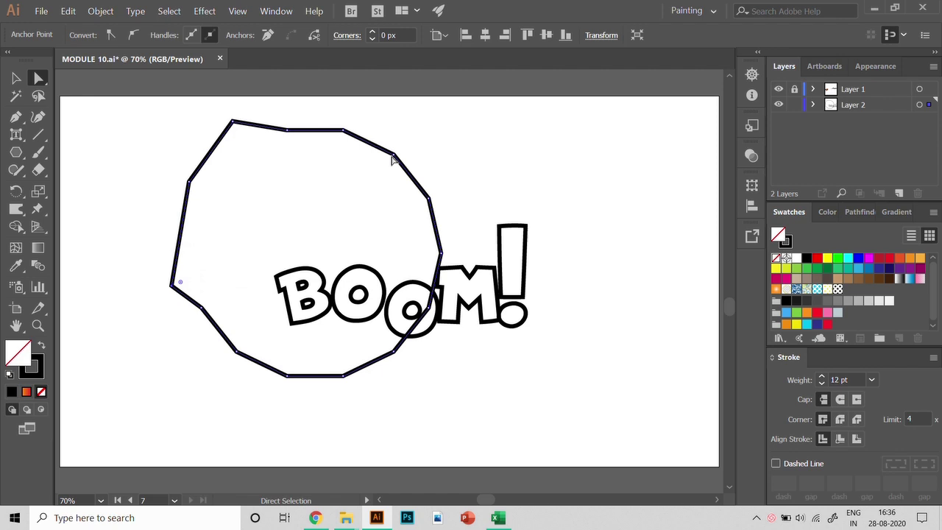
pyautogui.moveTo(393, 154); pyautogui.dragTo(435, 129)
pyautogui.moveTo(439, 255); pyautogui.dragTo(463, 256)
pyautogui.moveTo(397, 354); pyautogui.dragTo(441, 393)
pyautogui.moveTo(430, 308); pyautogui.dragTo(521, 334)
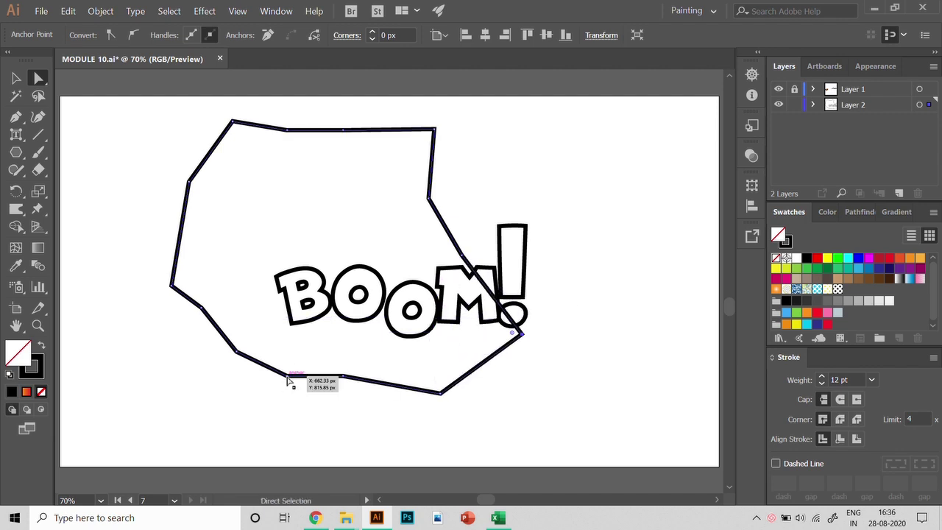
# Rework the bottom, lower-left and right corners into a jagged outline crossing the M.
pyautogui.moveTo(288, 376); pyautogui.dragTo(263, 417)
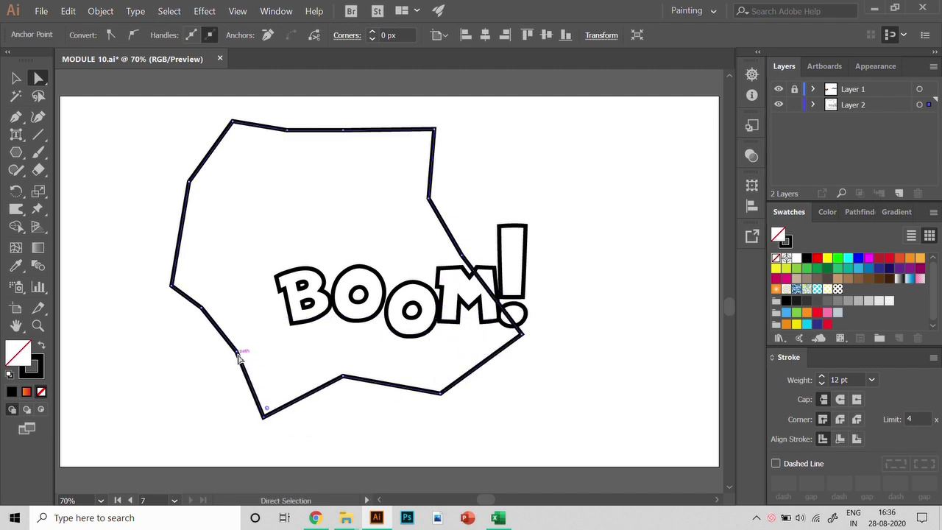
pyautogui.moveTo(238, 356); pyautogui.dragTo(203, 377)
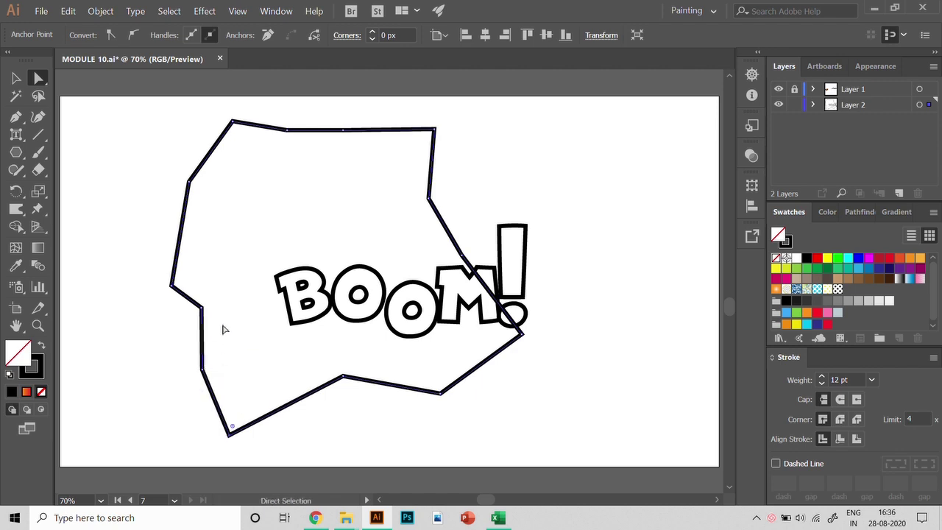
pyautogui.moveTo(202, 311); pyautogui.dragTo(164, 340)
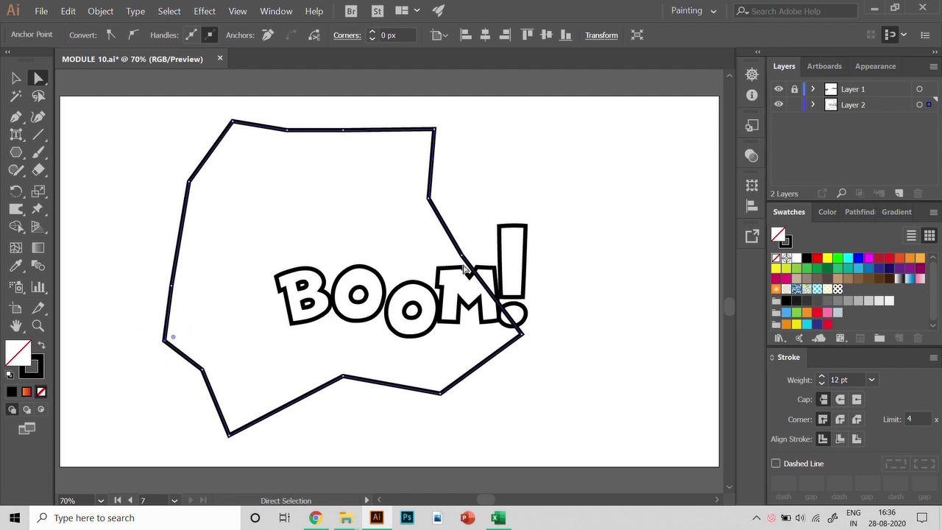
pyautogui.moveTo(523, 332); pyautogui.dragTo(474, 339)
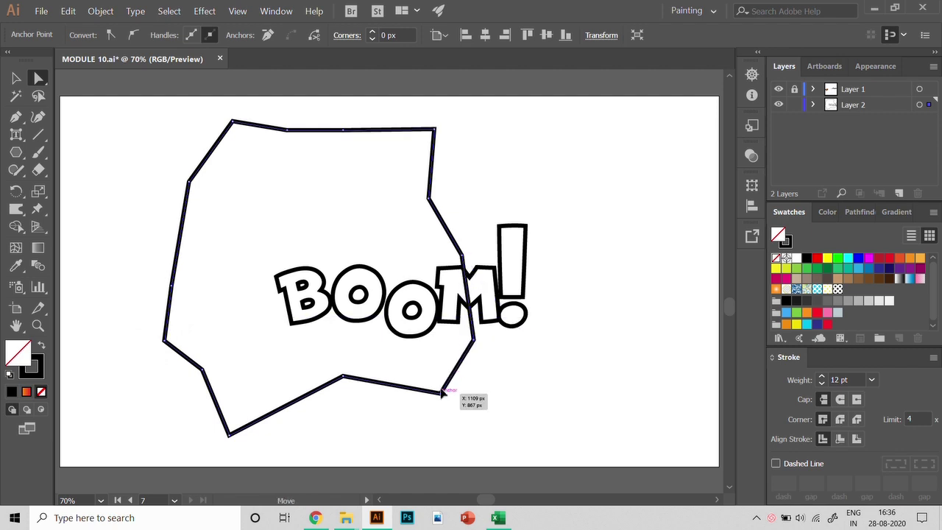
pyautogui.moveTo(442, 393); pyautogui.dragTo(437, 376)
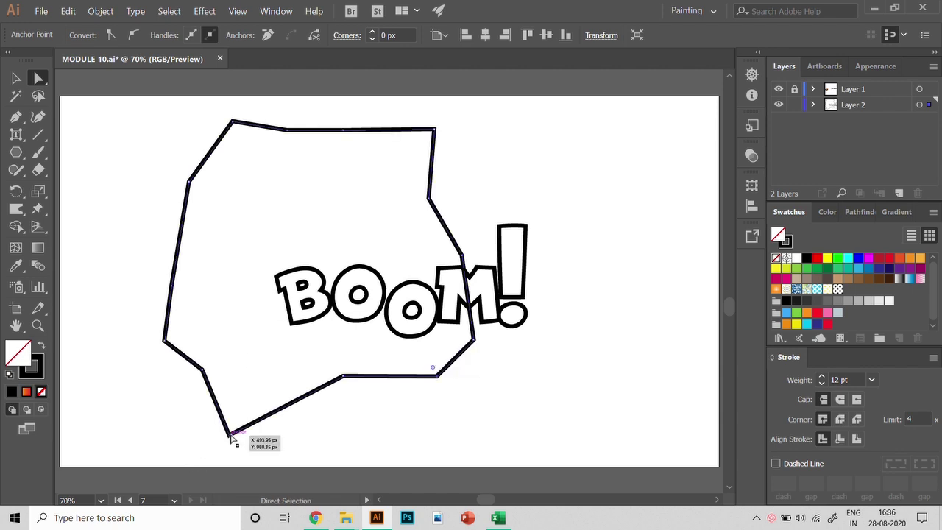
pyautogui.moveTo(231, 437); pyautogui.dragTo(240, 410)
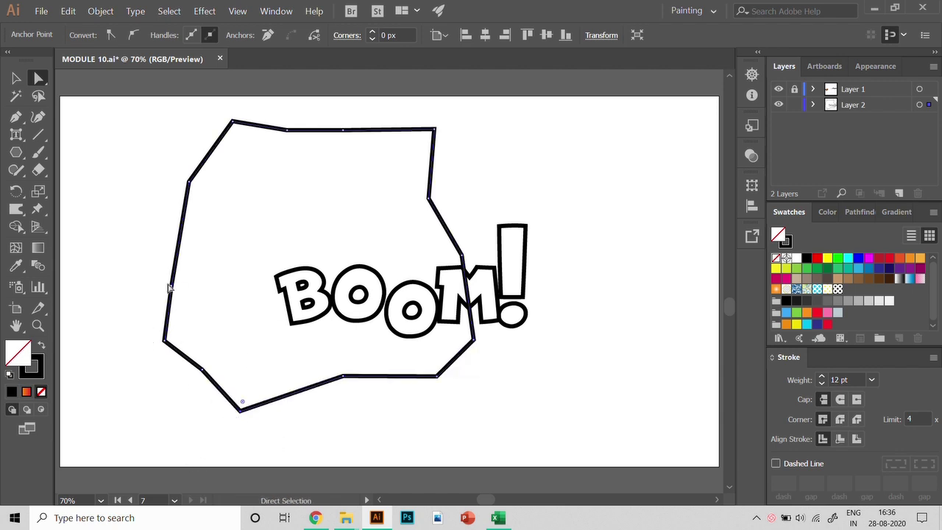
pyautogui.moveTo(169, 289); pyautogui.dragTo(158, 275)
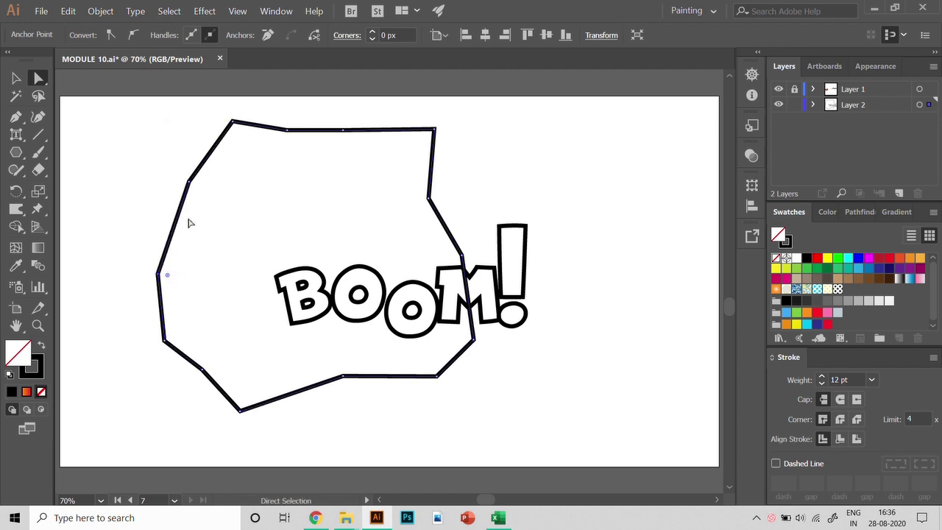
pyautogui.moveTo(189, 182); pyautogui.dragTo(168, 167)
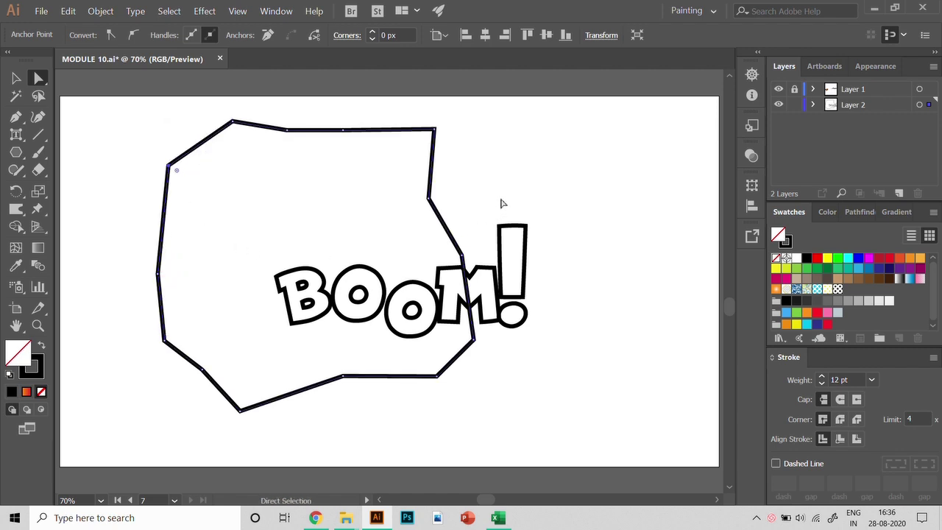
pyautogui.click(431, 393)
# Select the outline behind BOOM! and preview a Pucker & Bloat distortion on it.
pyautogui.press('v')
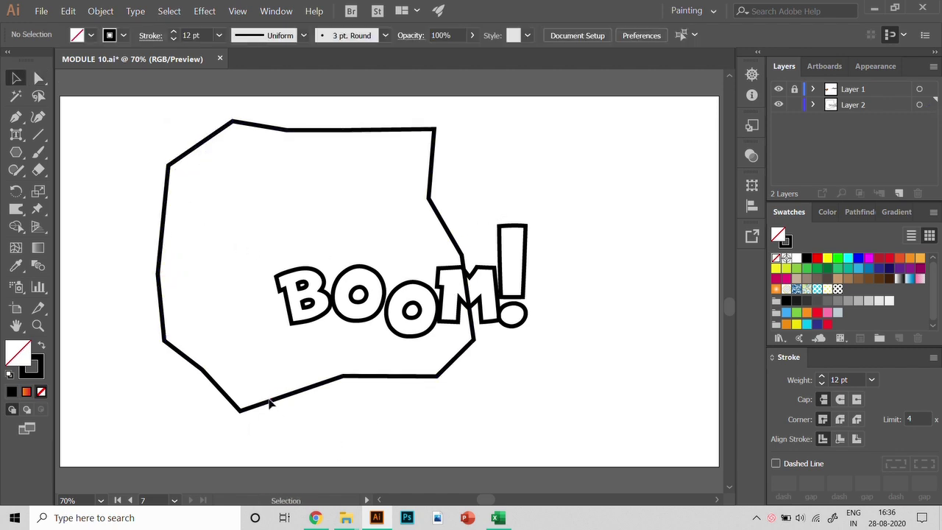
pyautogui.click(263, 404)
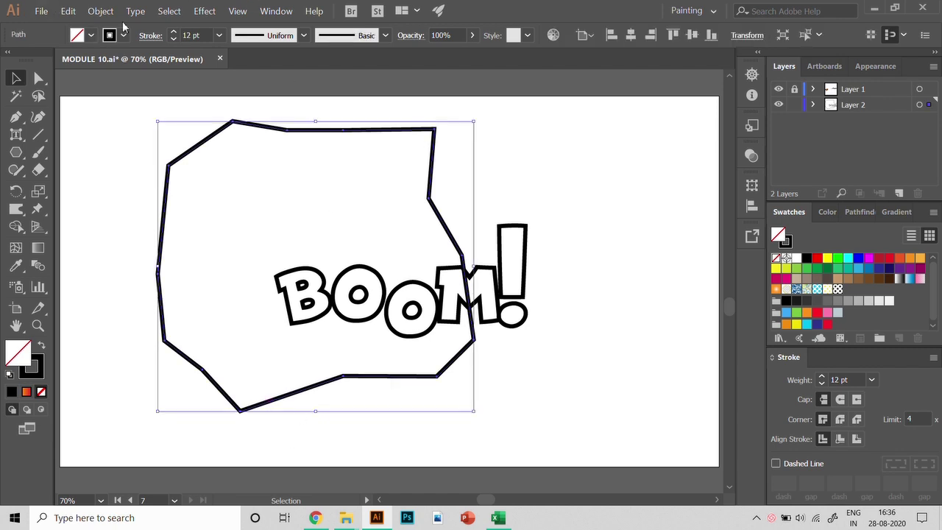
pyautogui.click(204, 11)
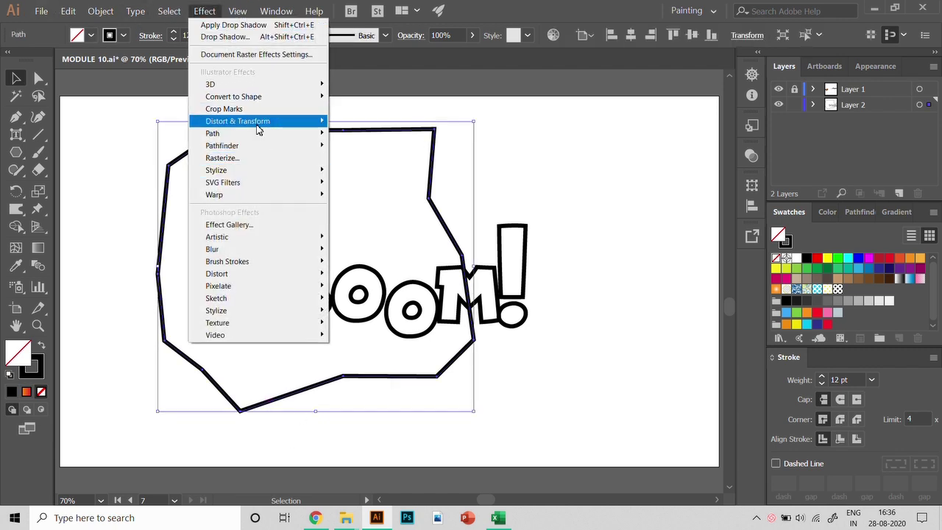
pyautogui.moveTo(257, 129)
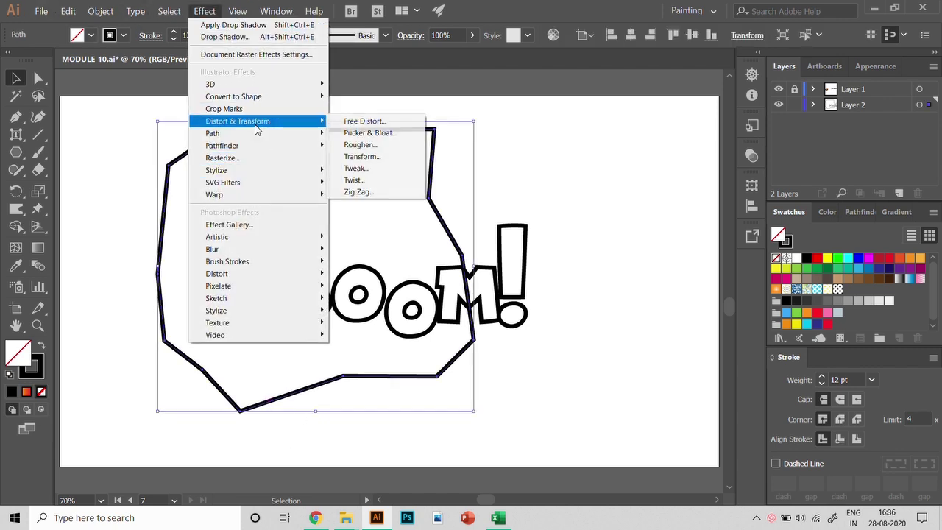
pyautogui.click(362, 133)
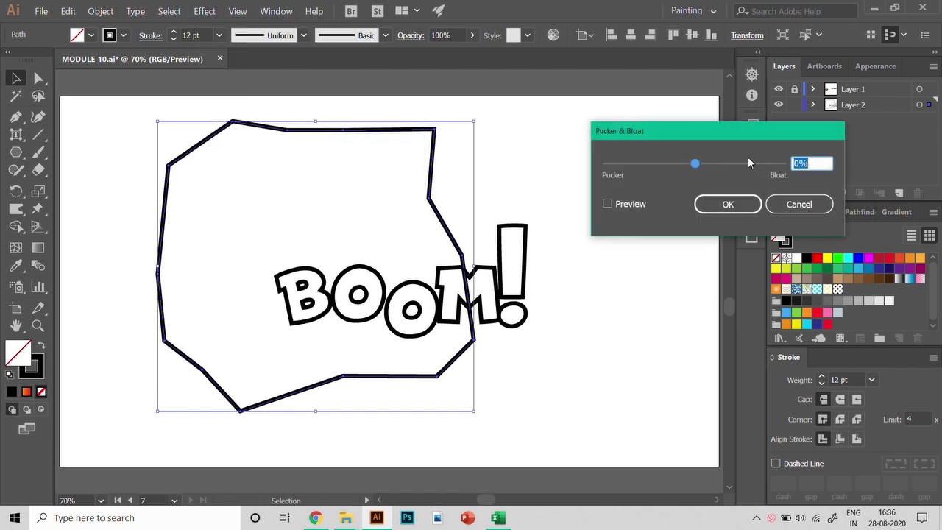
pyautogui.click(639, 205)
pyautogui.moveTo(698, 168); pyautogui.dragTo(680, 169)
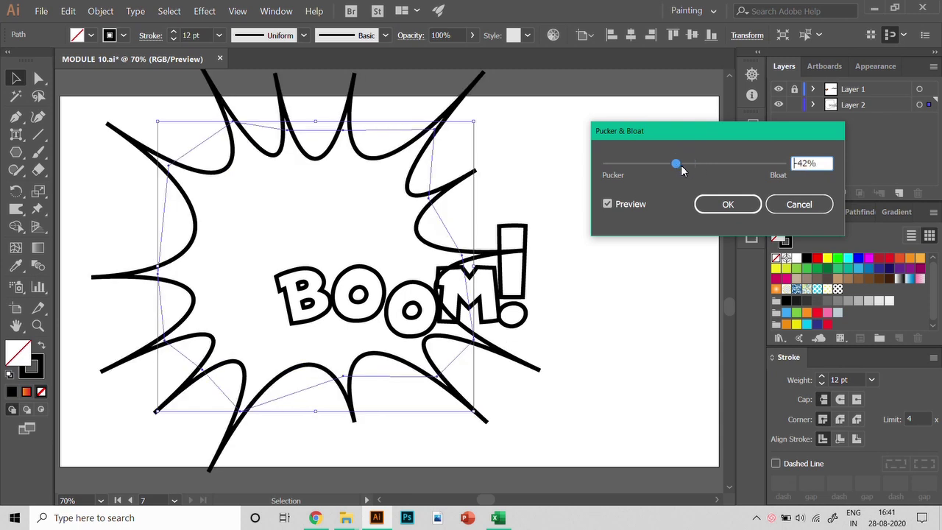
# Fine-tune the pucker amount and apply it at about -24%.
pyautogui.moveTo(679, 167); pyautogui.dragTo(715, 167)
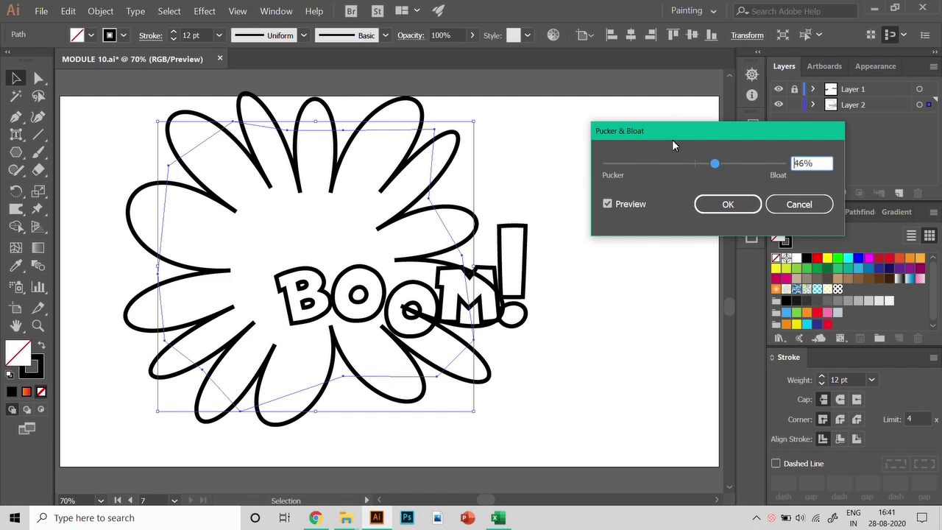
pyautogui.moveTo(669, 129); pyautogui.dragTo(746, 119)
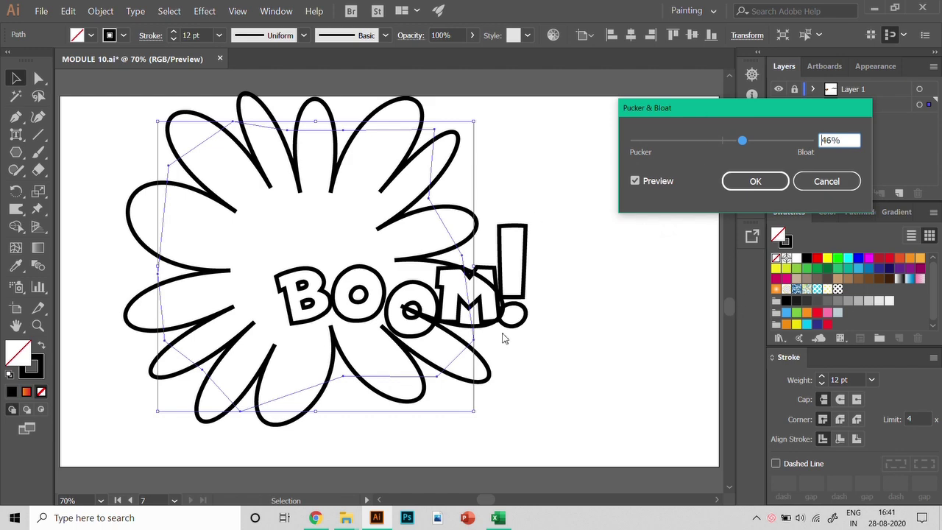
pyautogui.click(700, 141)
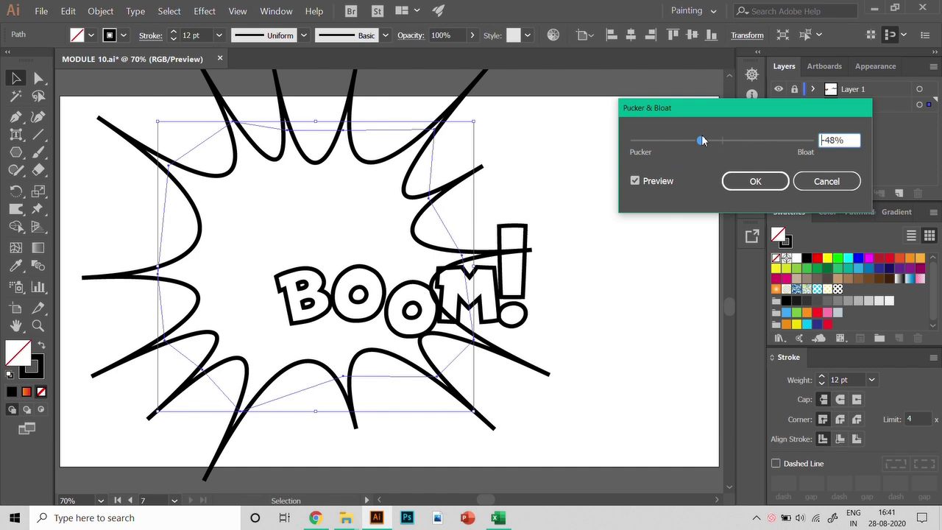
pyautogui.moveTo(702, 142); pyautogui.dragTo(713, 143)
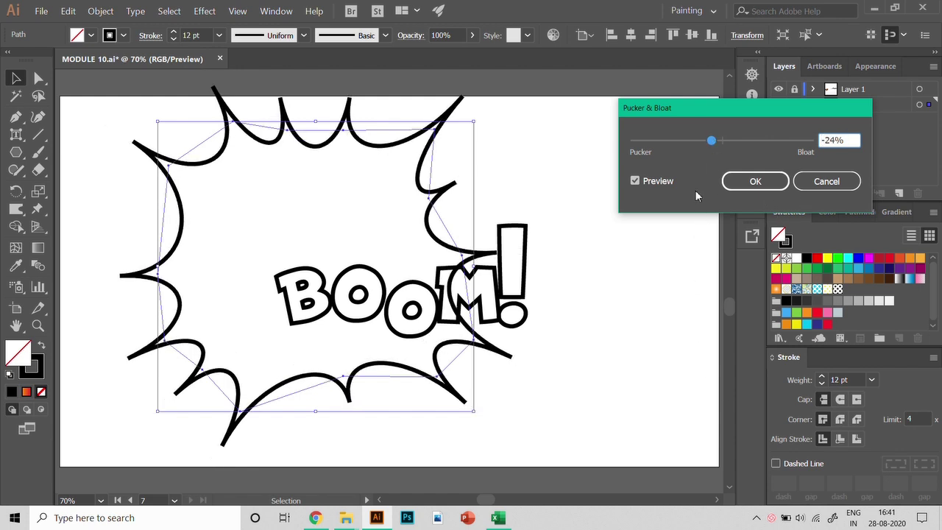
pyautogui.click(754, 181)
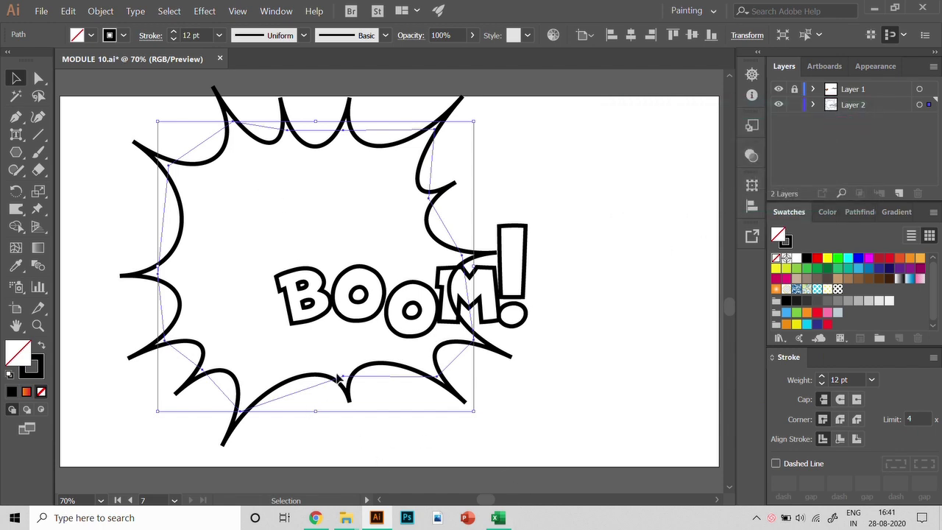
# Scale the burst down and centre it around BOOM!
pyautogui.moveTo(340, 382); pyautogui.dragTo(414, 411)
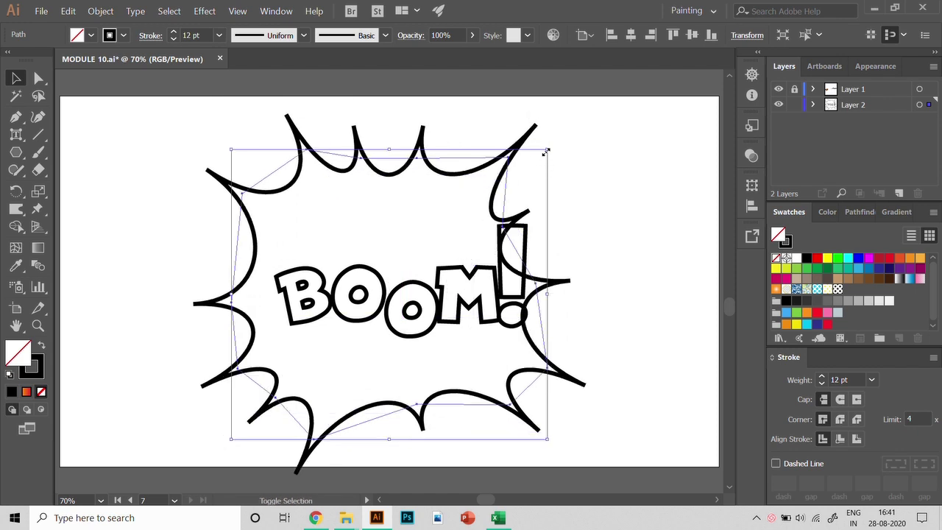
pyautogui.moveTo(548, 149); pyautogui.dragTo(485, 206)
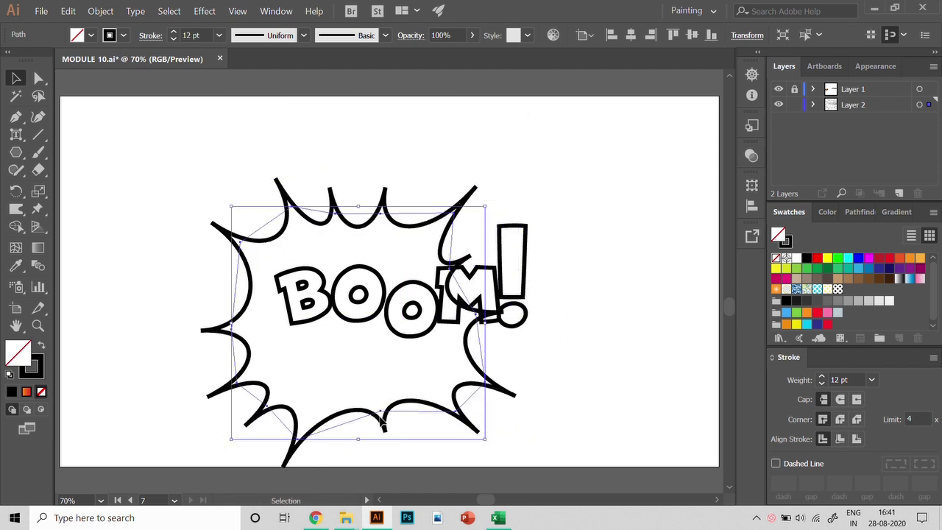
pyautogui.click(335, 454)
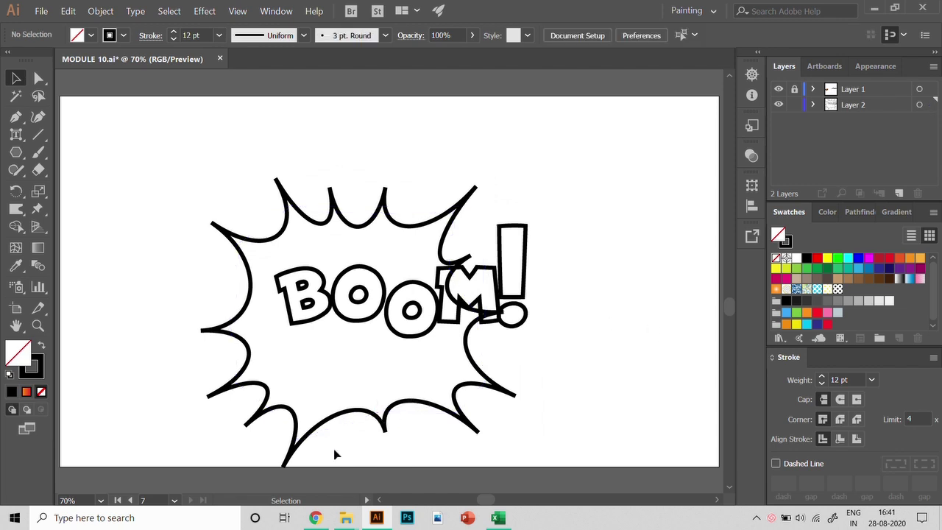
pyautogui.moveTo(331, 422); pyautogui.dragTo(385, 384)
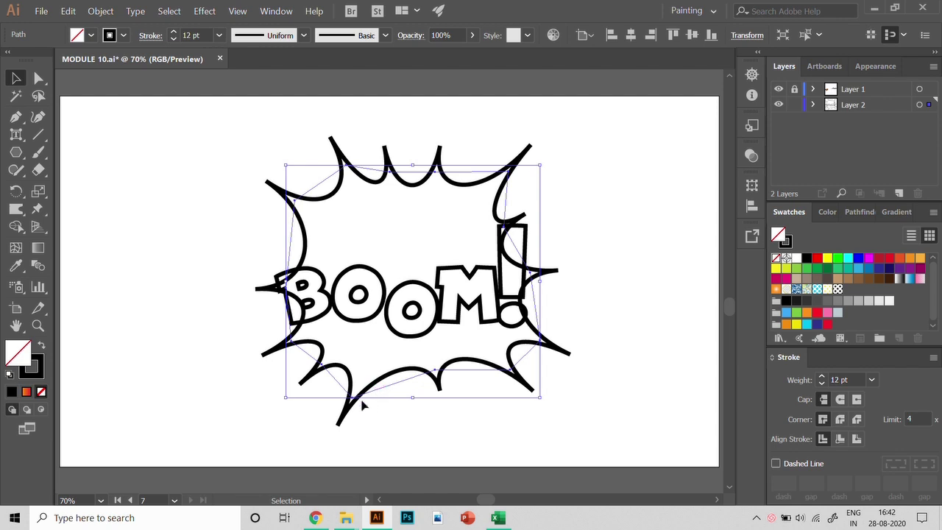
pyautogui.moveTo(354, 410); pyautogui.dragTo(346, 421)
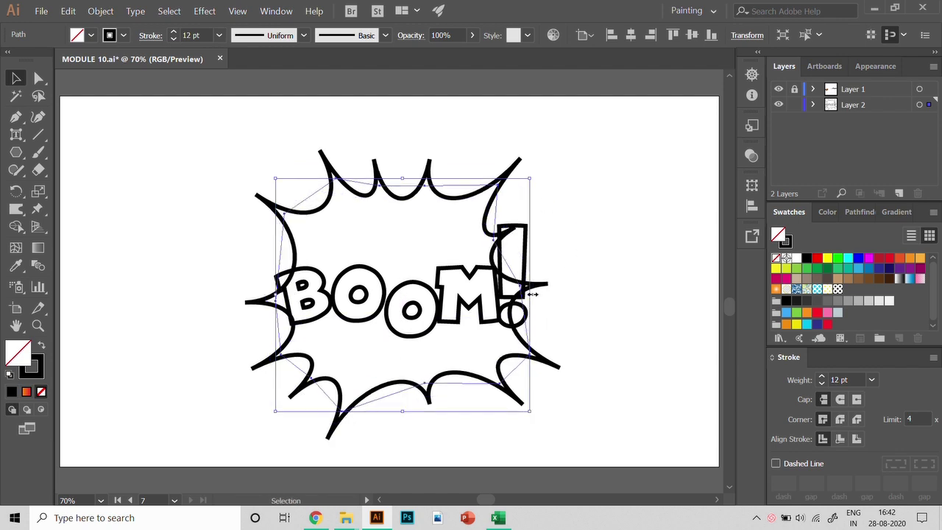
# Widen the burst, shorten its bottom, and tilt BOOM! about 14° counter-clockwise.
pyautogui.moveTo(532, 293); pyautogui.dragTo(578, 291)
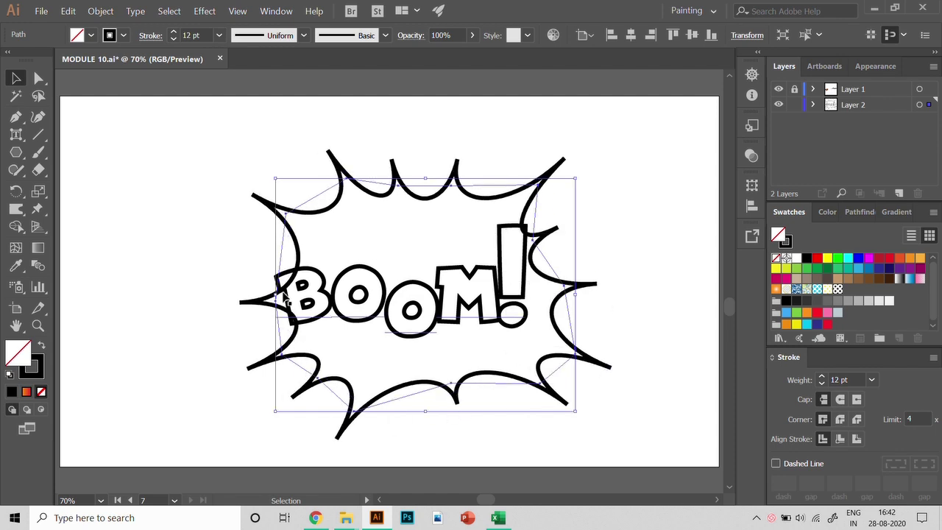
pyautogui.moveTo(282, 293); pyautogui.dragTo(267, 295)
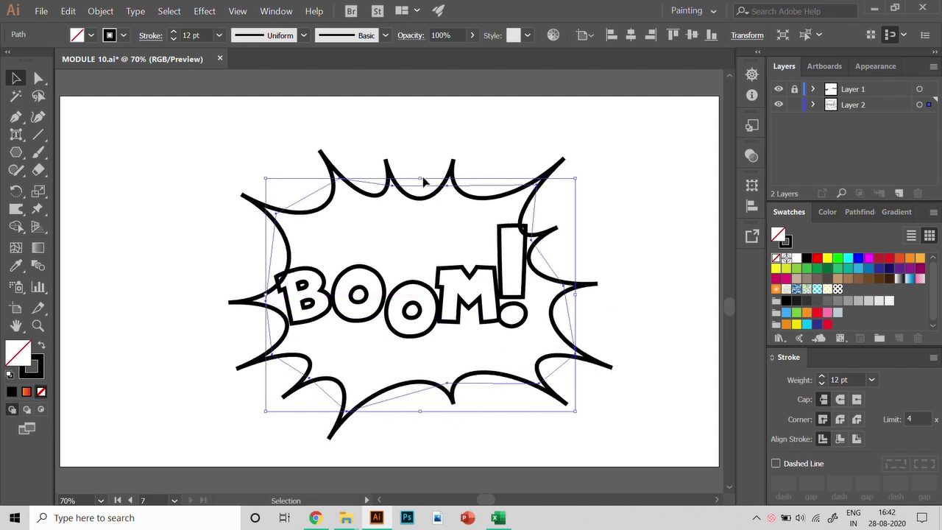
pyautogui.moveTo(424, 180)
pyautogui.mouseDown()
pyautogui.moveTo(431, 164)
pyautogui.moveTo(433, 178)
pyautogui.mouseUp()
pyautogui.moveTo(423, 415); pyautogui.dragTo(415, 395)
pyautogui.click(435, 315)
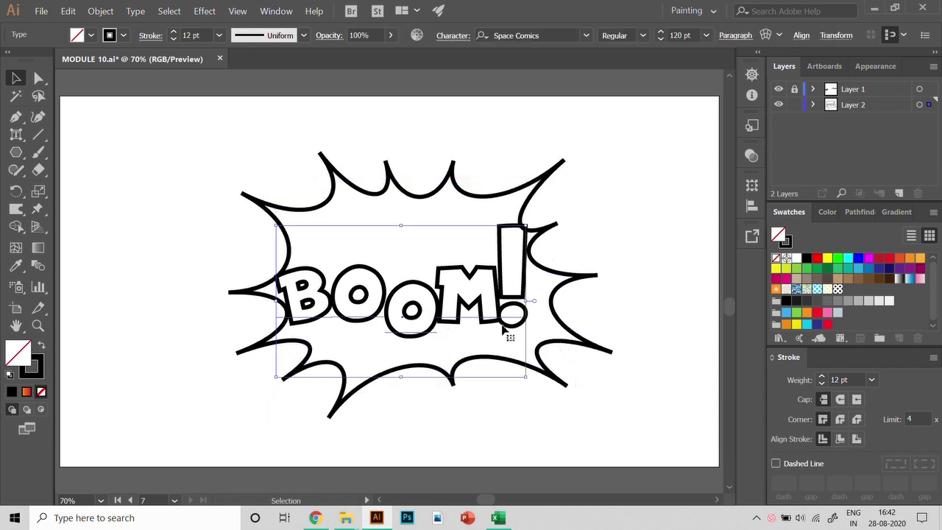
pyautogui.moveTo(533, 382); pyautogui.dragTo(578, 340)
# Pull the burst's bottom point down and its right spike outward, shifting BOOM! slightly right.
pyautogui.moveTo(438, 321)
pyautogui.mouseDown()
pyautogui.moveTo(393, 314)
pyautogui.moveTo(401, 327)
pyautogui.moveTo(447, 325)
pyautogui.mouseUp()
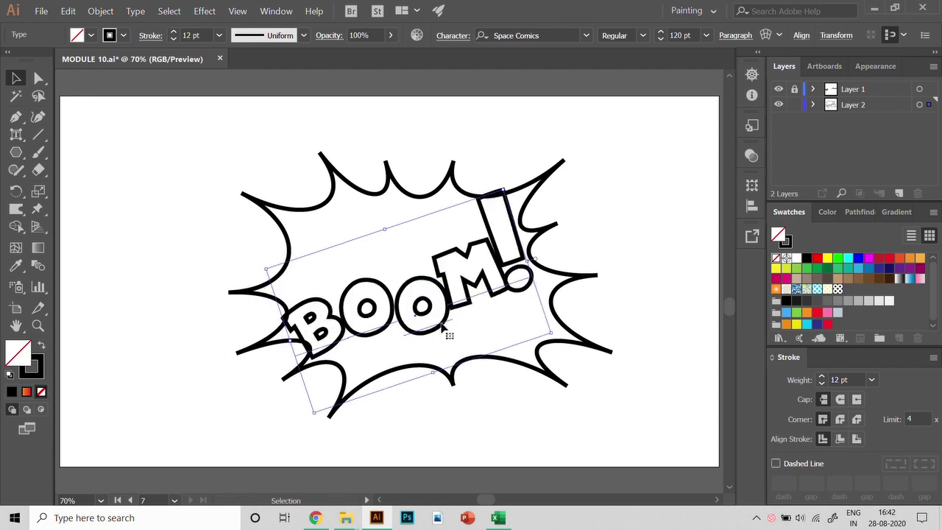
pyautogui.click(465, 412)
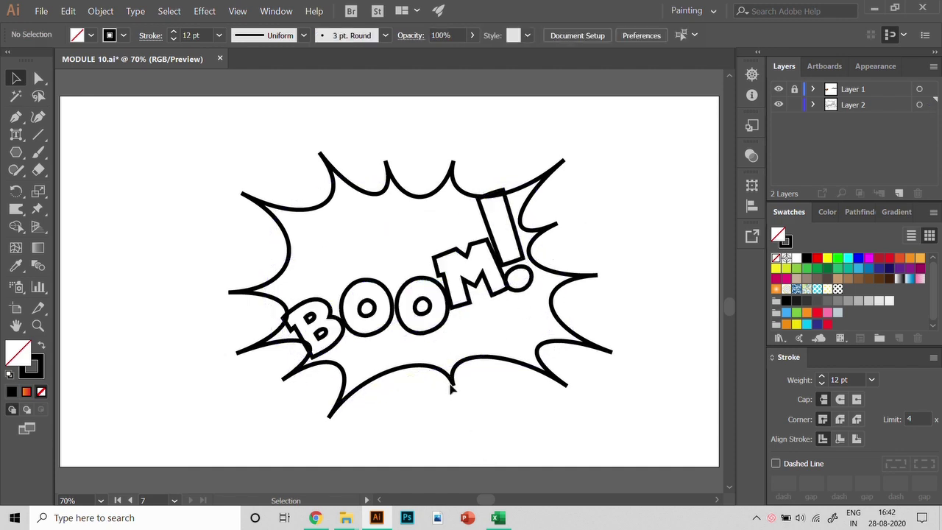
pyautogui.click(445, 376)
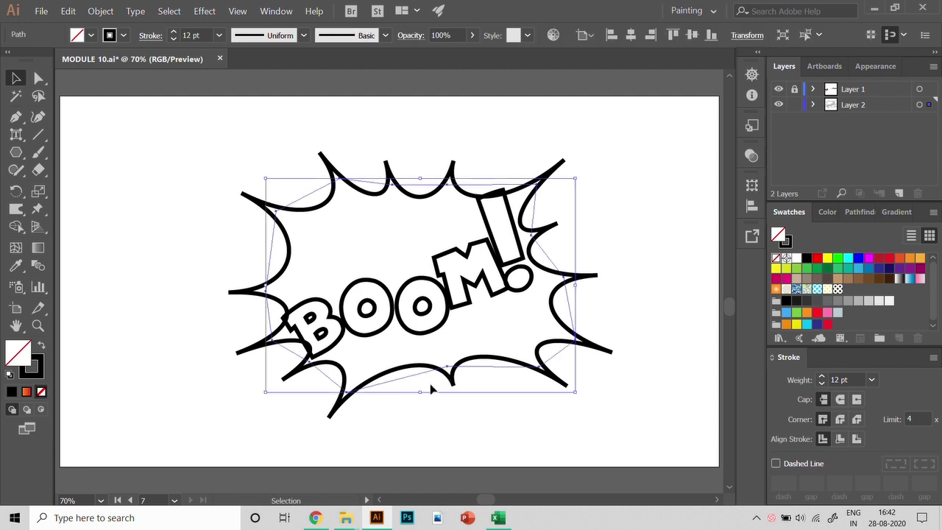
pyautogui.press('a')
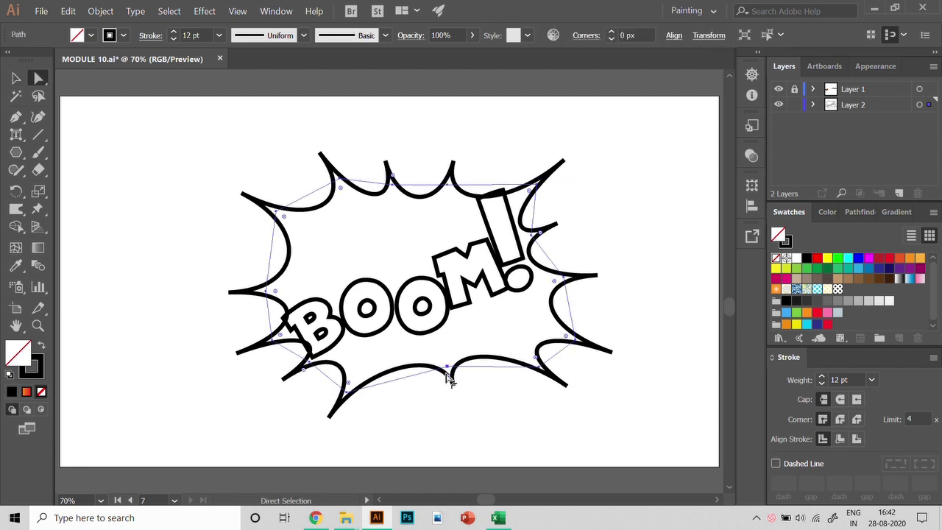
pyautogui.moveTo(448, 372); pyautogui.dragTo(465, 420)
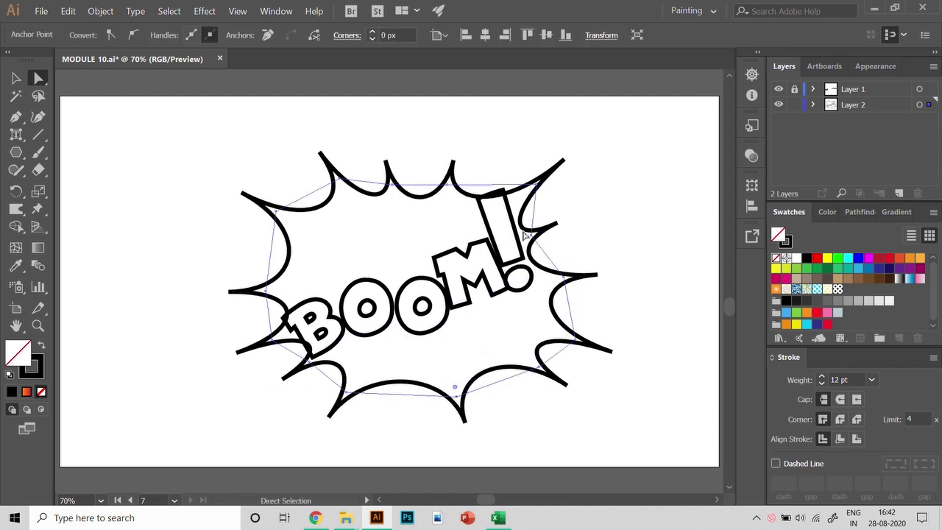
pyautogui.moveTo(532, 239); pyautogui.dragTo(565, 229)
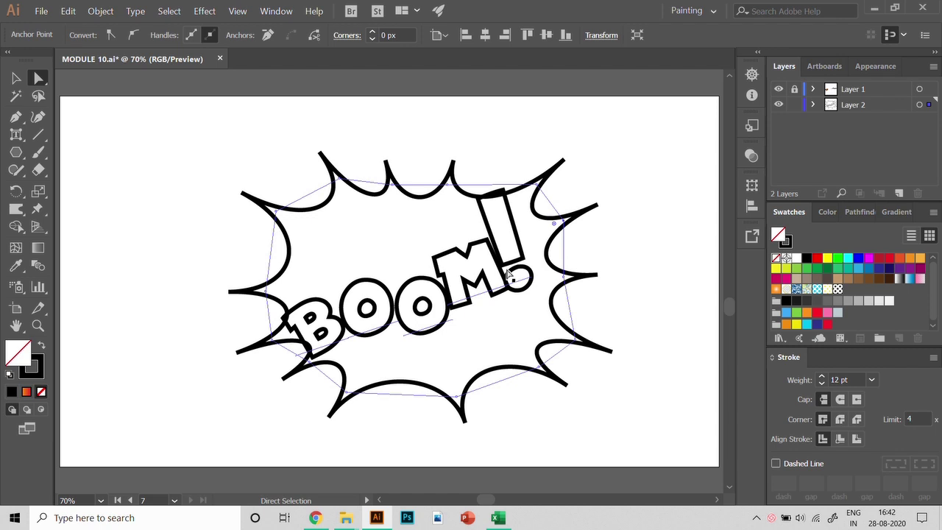
pyautogui.click(625, 326)
pyautogui.moveTo(435, 335); pyautogui.dragTo(448, 333)
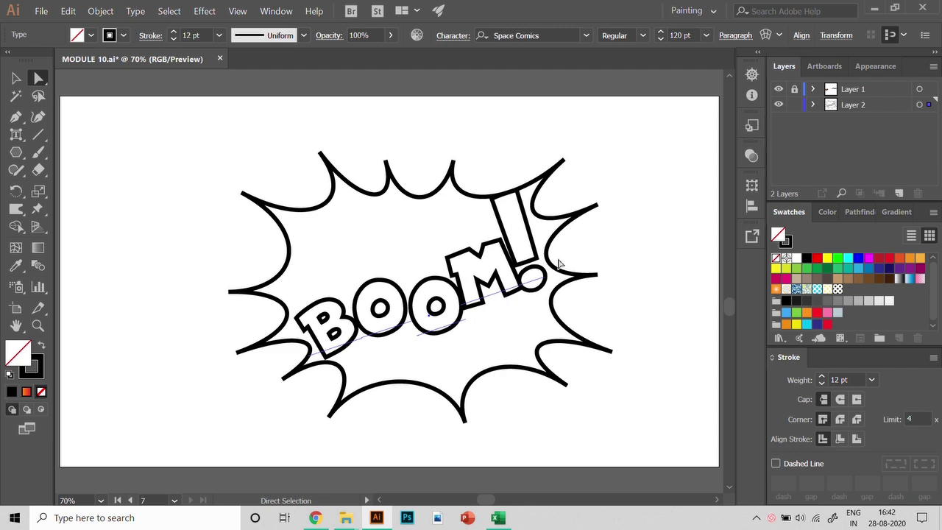
# Copy the burst outline and paste it in place directly over the original.
pyautogui.click(132, 501)
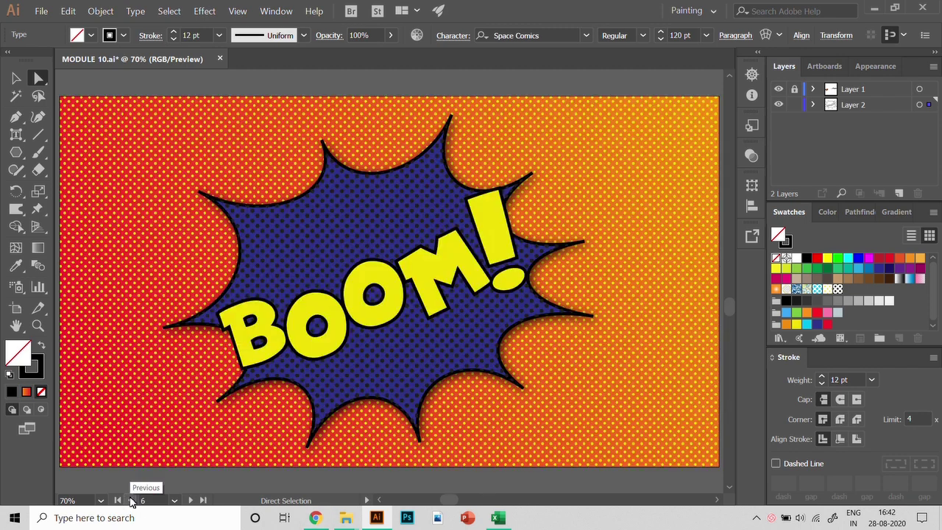
pyautogui.click(191, 501)
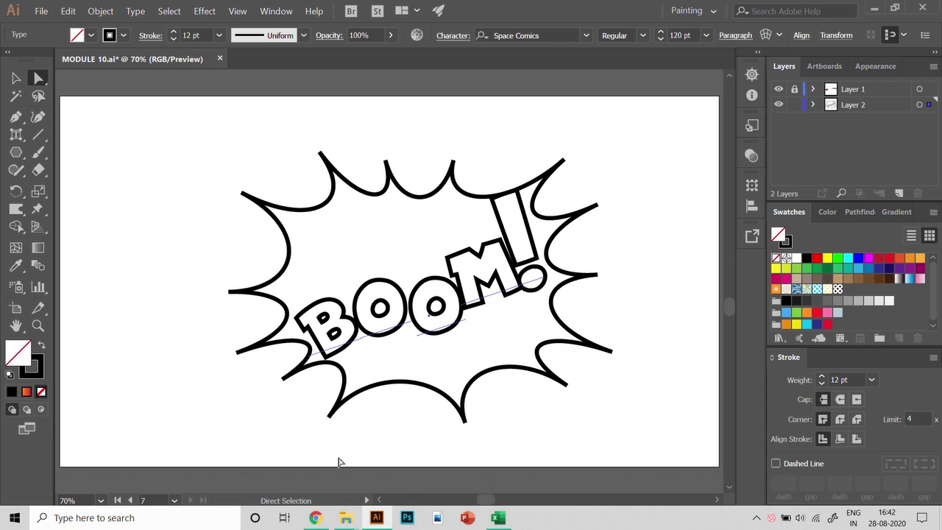
pyautogui.click(292, 252)
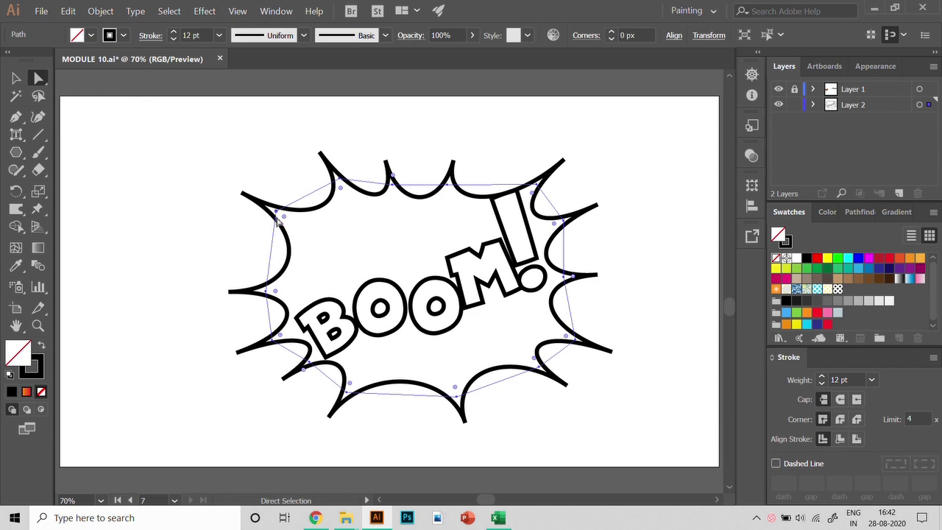
pyautogui.press('ctrl')
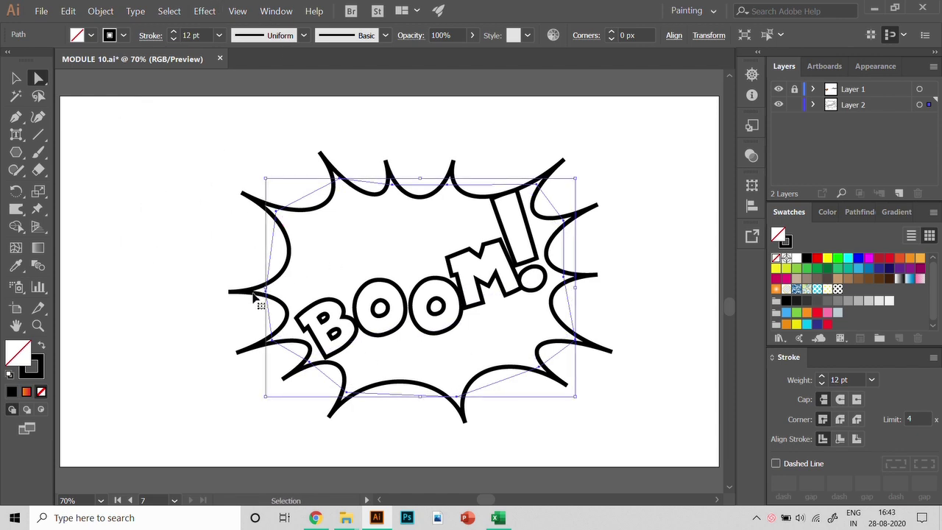
pyautogui.keyDown('ctrl'); pyautogui.click(254, 296); pyautogui.keyUp('ctrl')
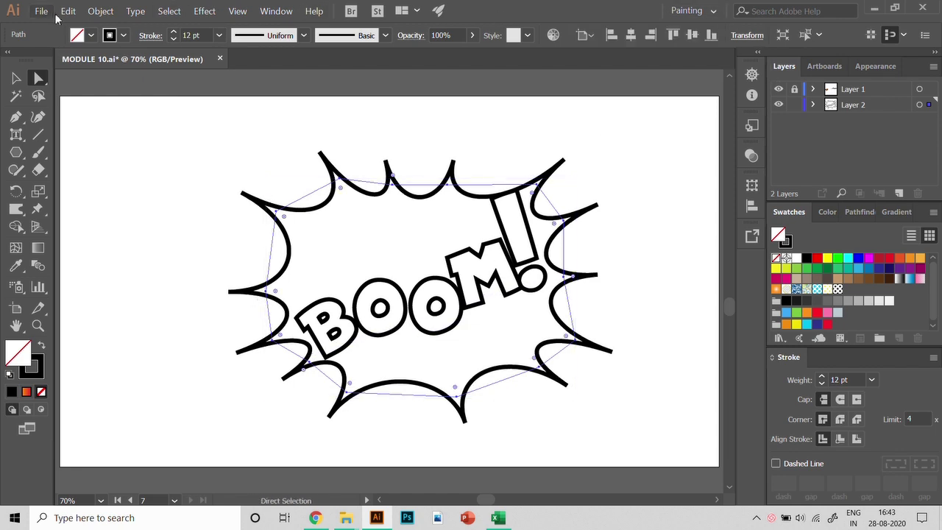
pyautogui.click(67, 11)
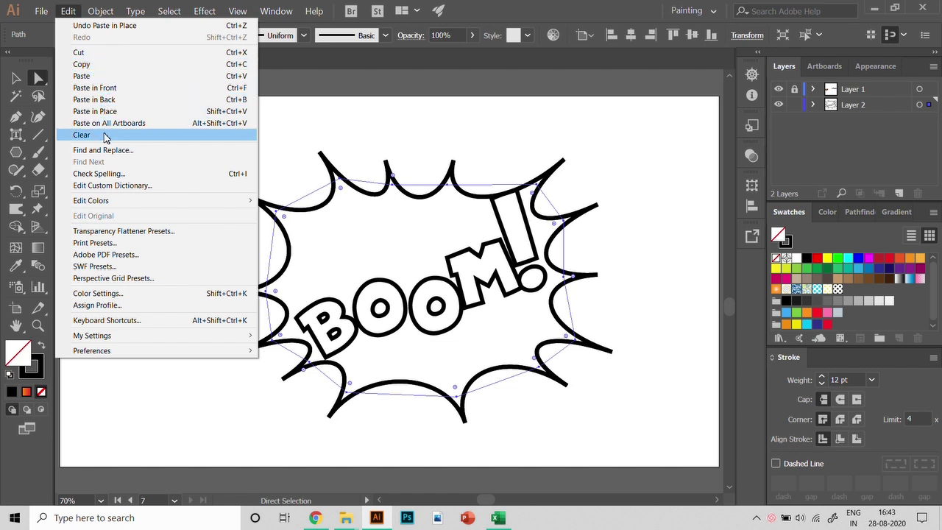
pyautogui.click(239, 113)
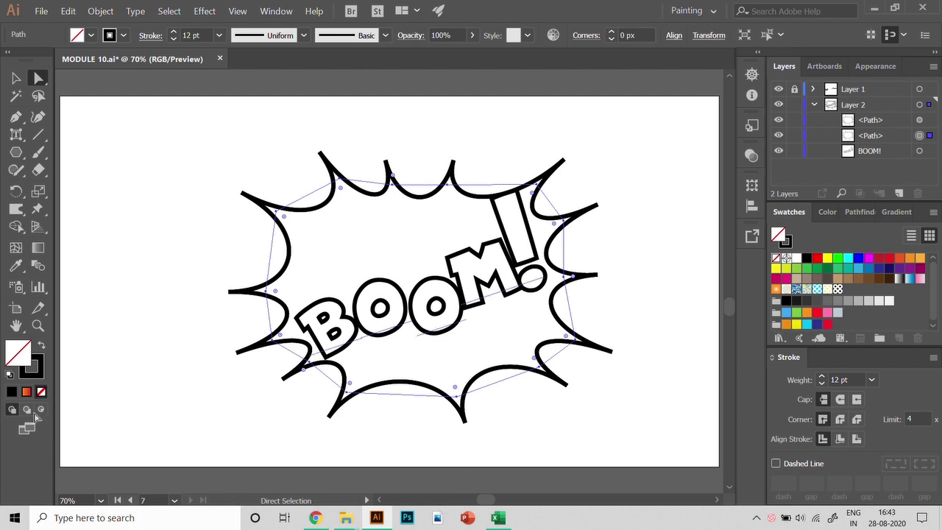
# Fill the lower burst path with the navy blue swatch, then select the top burst copy.
pyautogui.click(130, 501)
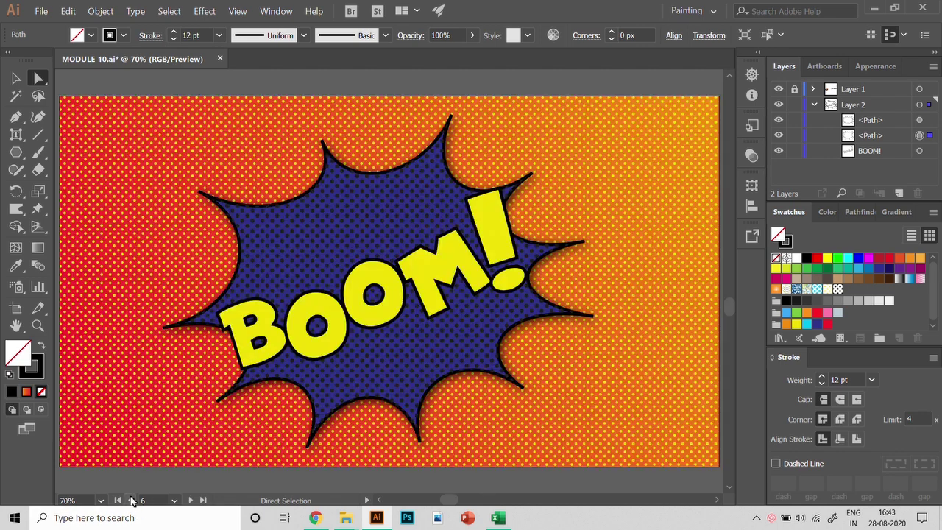
pyautogui.click(190, 500)
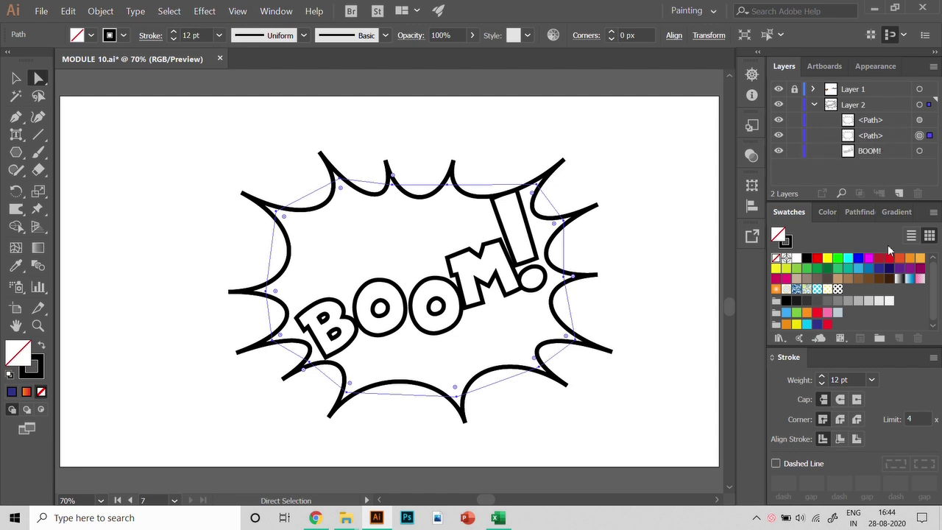
pyautogui.click(817, 324)
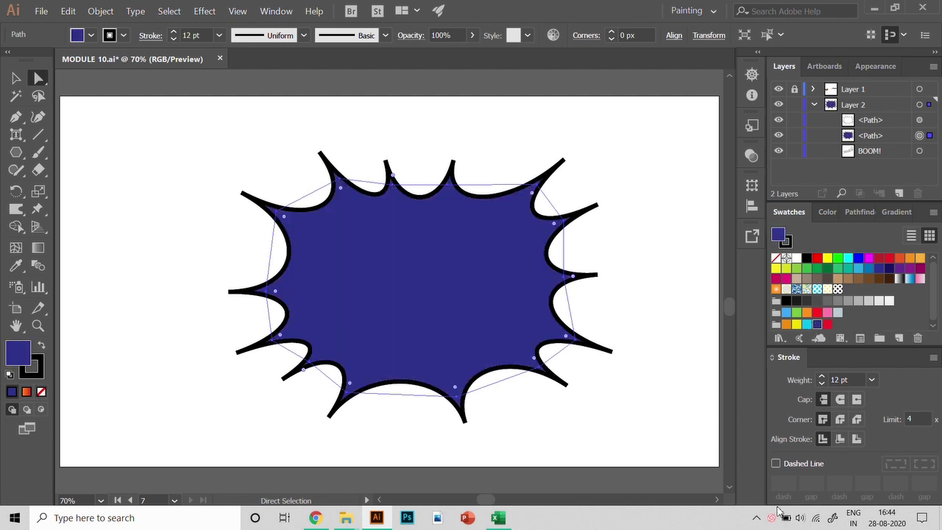
pyautogui.click(930, 121)
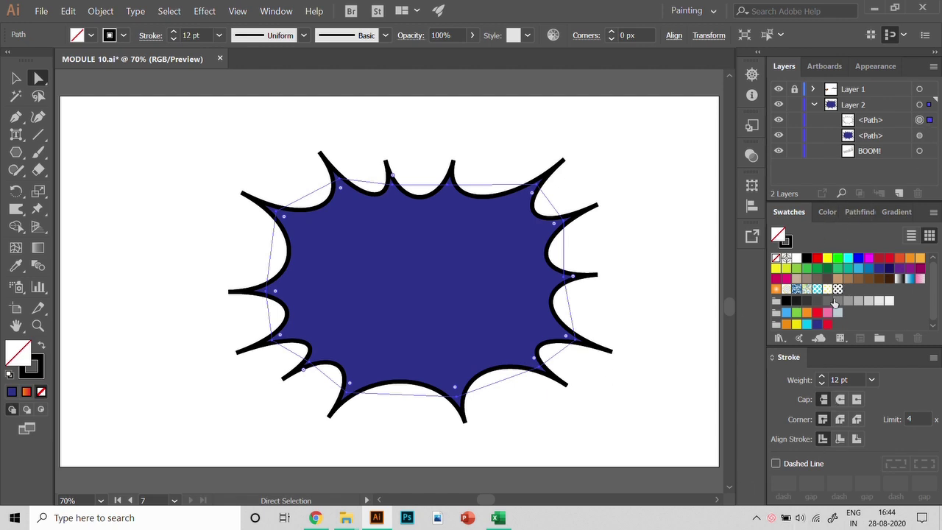
# Open the Basic Graphics_Dots pattern library and reposition its panel.
pyautogui.click(784, 339)
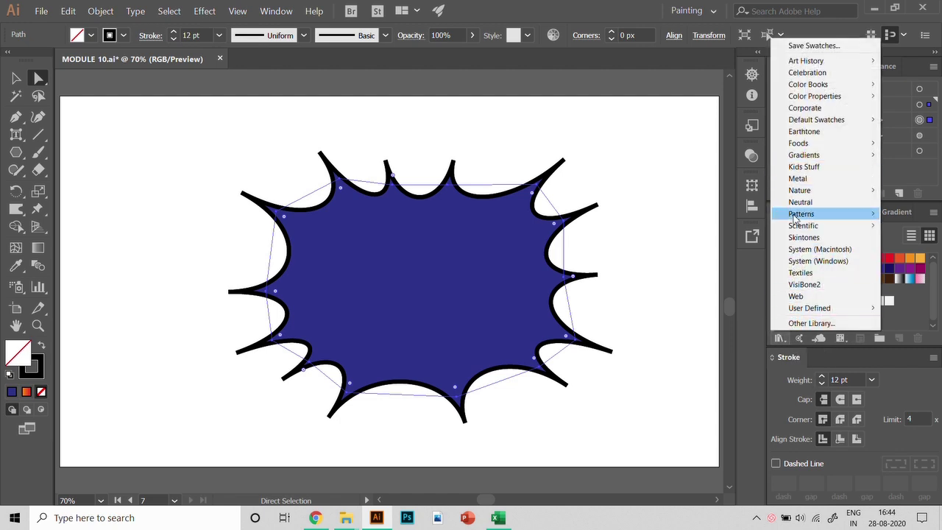
pyautogui.moveTo(796, 218)
pyautogui.moveTo(731, 215)
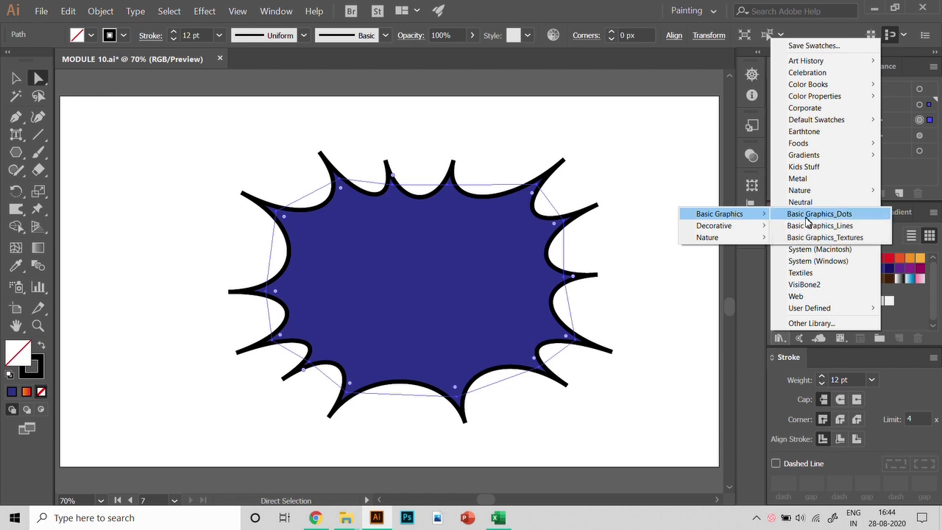
pyautogui.click(808, 219)
pyautogui.moveTo(508, 230); pyautogui.dragTo(541, 212)
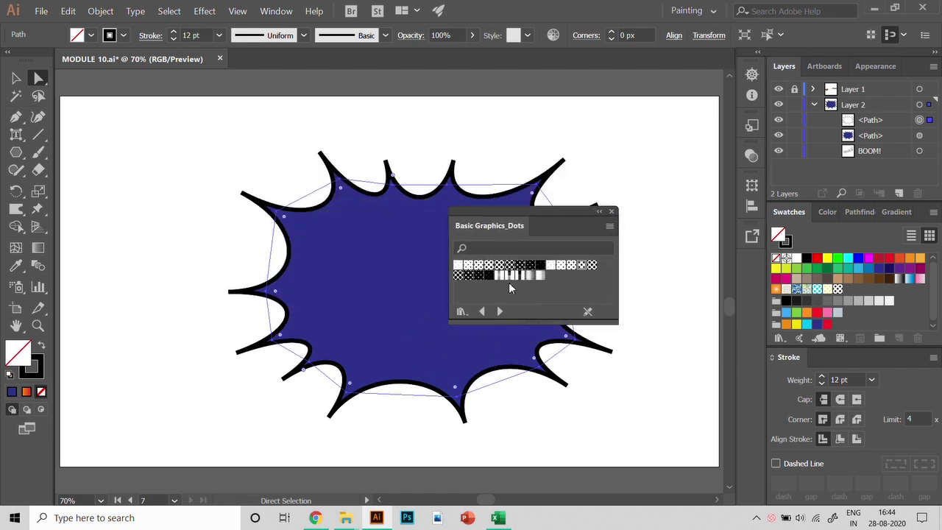
pyautogui.moveTo(530, 211); pyautogui.dragTo(537, 157)
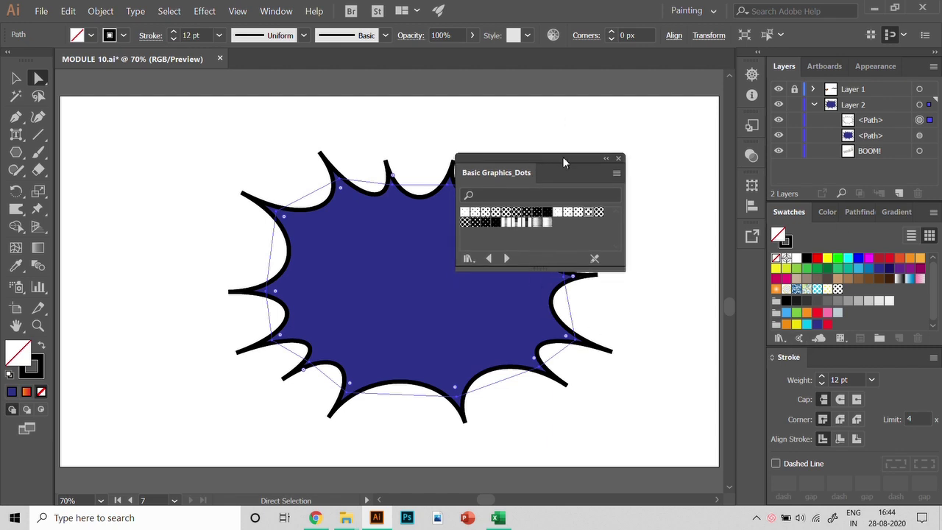
pyautogui.click(619, 159)
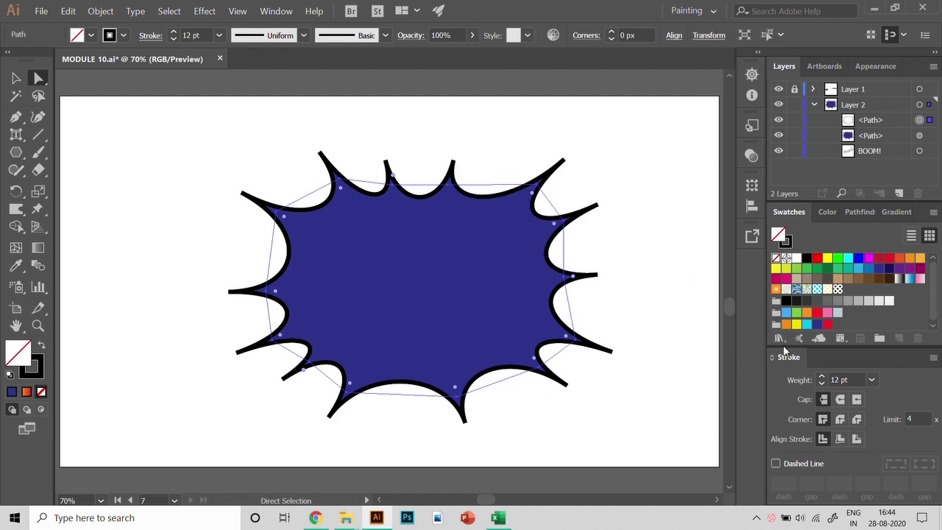
# Apply the 6 dpi 30% dot pattern to the top burst copy's fill.
pyautogui.click(780, 340)
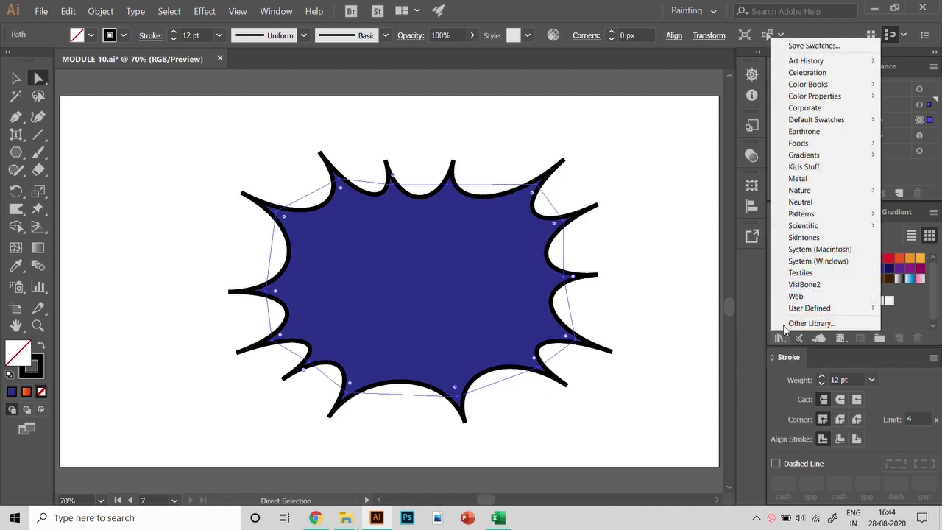
pyautogui.moveTo(801, 215)
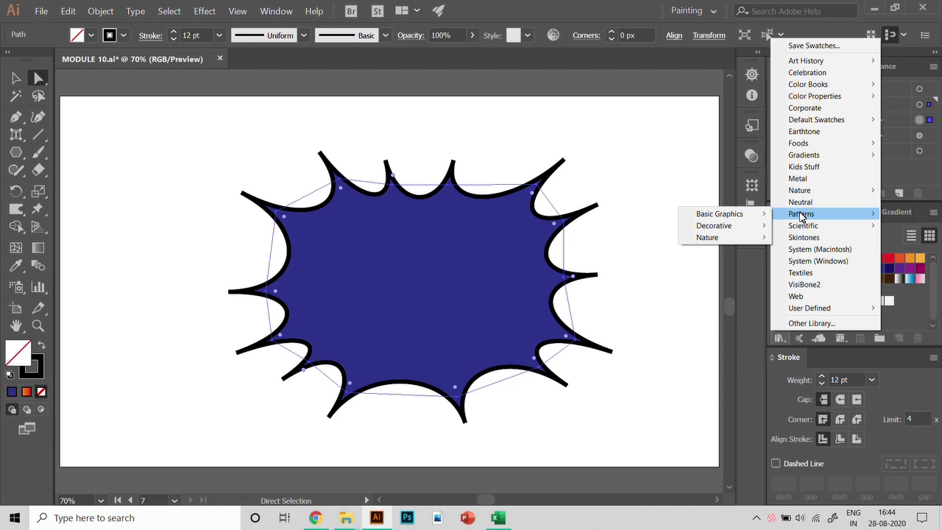
pyautogui.moveTo(740, 213)
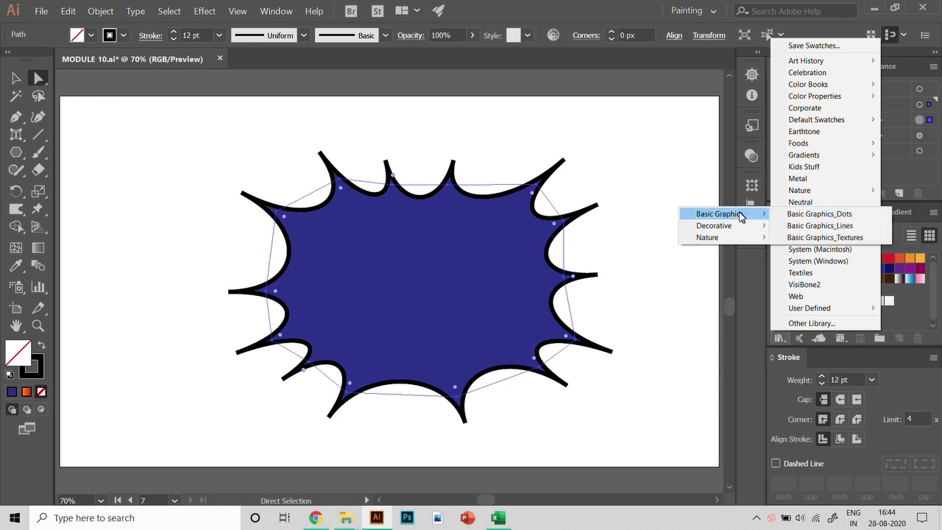
pyautogui.click(796, 215)
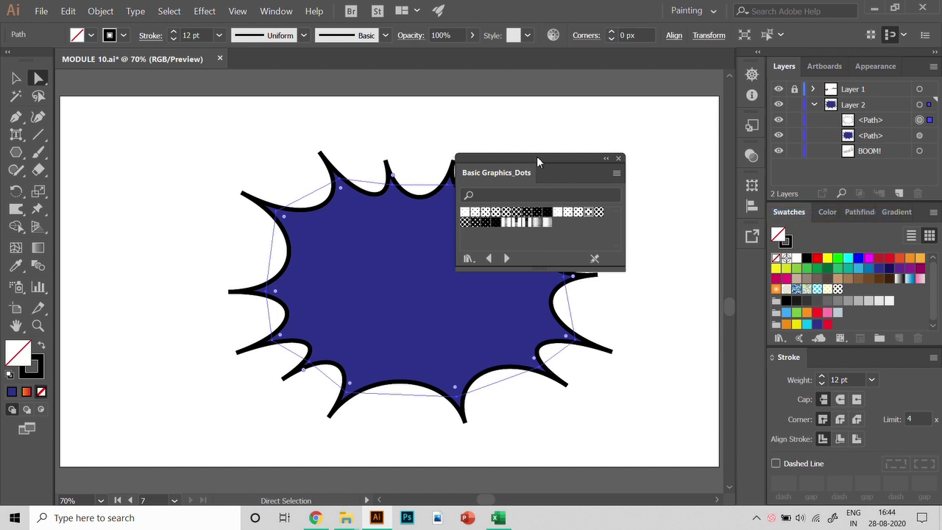
pyautogui.moveTo(537, 156); pyautogui.dragTo(585, 167)
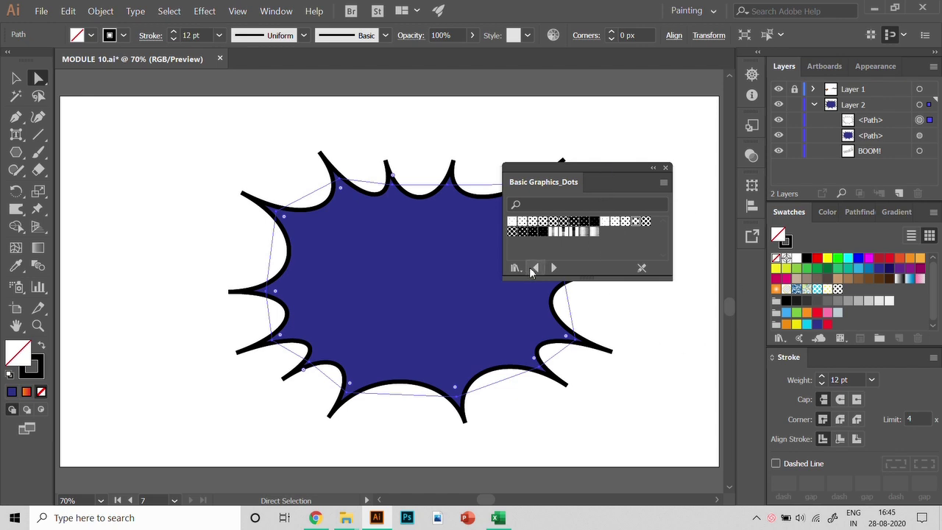
pyautogui.click(623, 223)
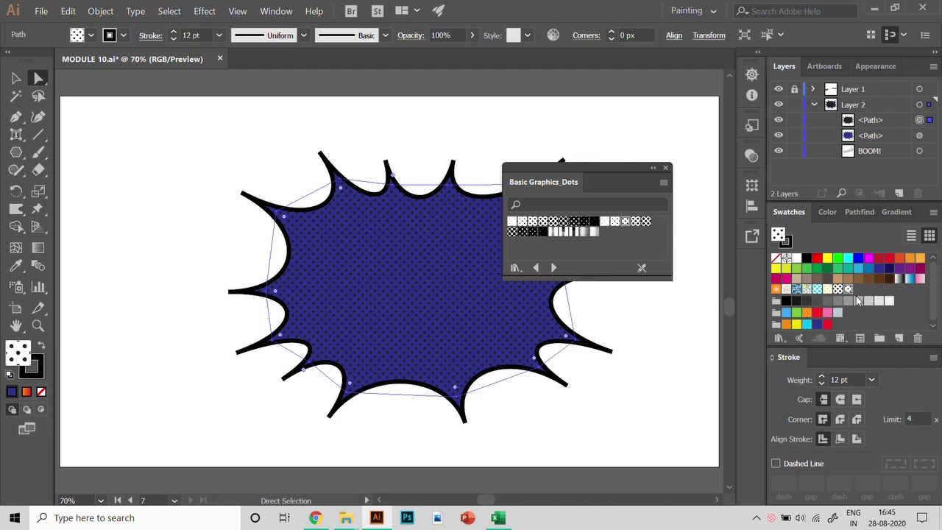
# Try several dot swatches, keep 6 dpi 40%, and open that pattern for editing.
pyautogui.click(575, 223)
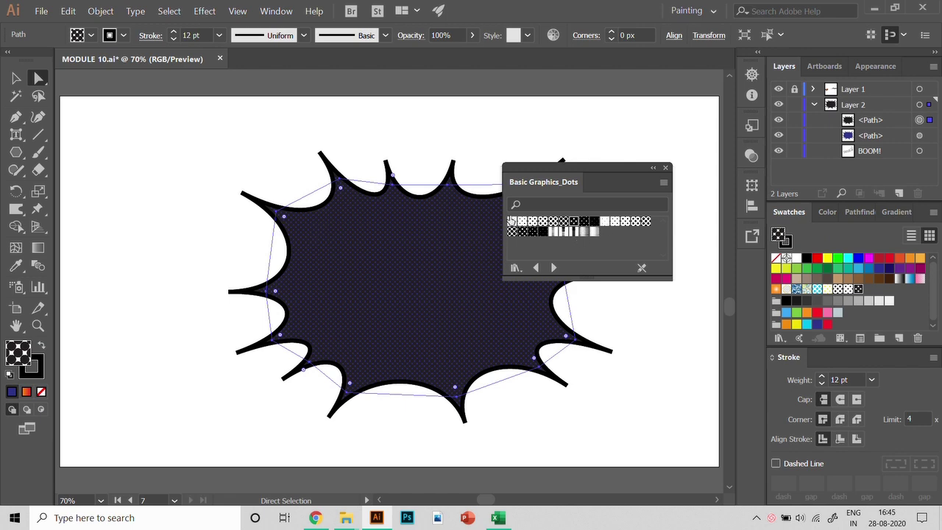
pyautogui.click(634, 222)
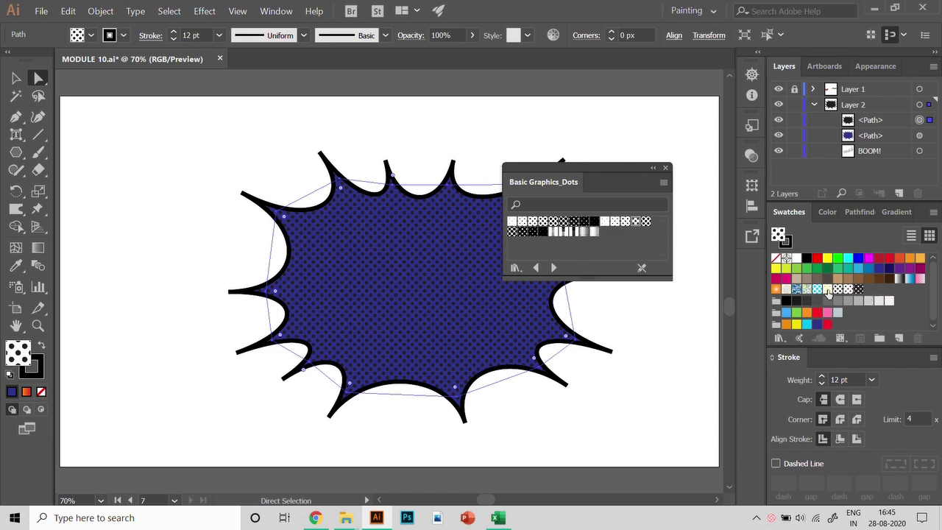
pyautogui.click(858, 290)
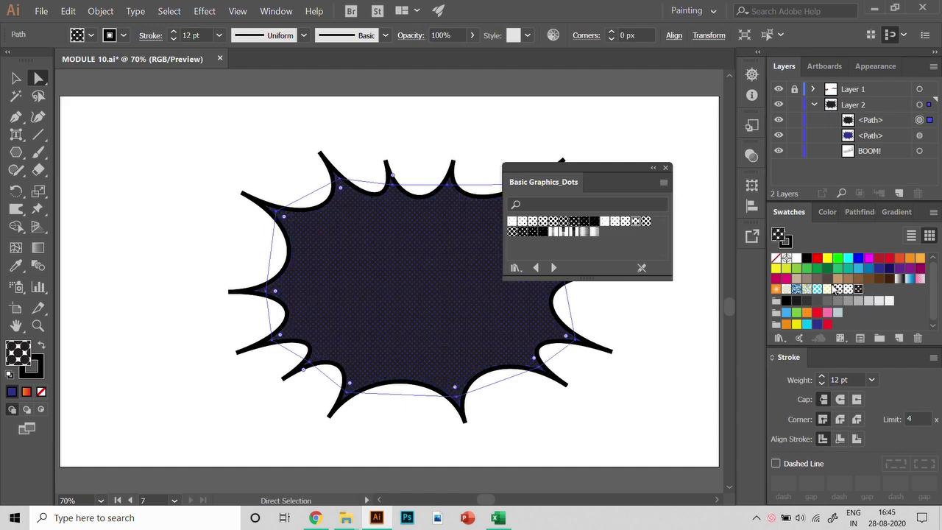
pyautogui.click(837, 290)
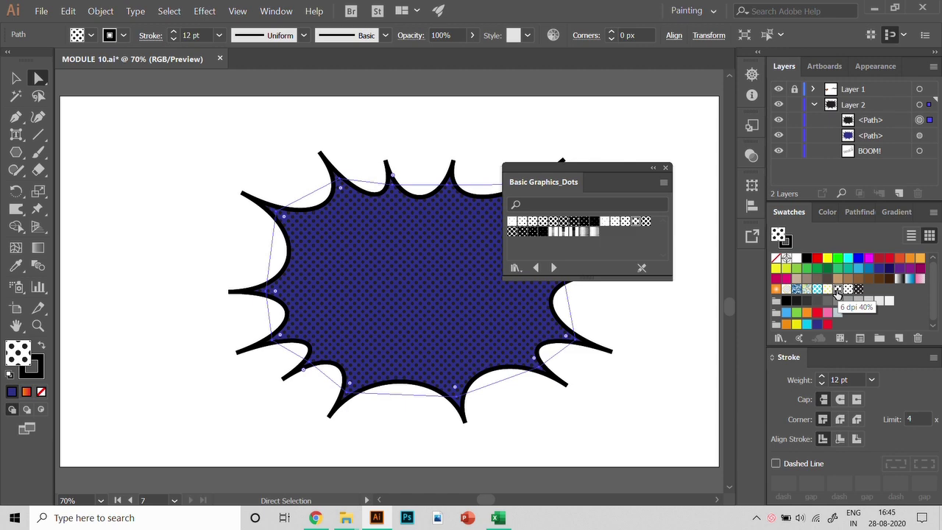
pyautogui.click(666, 167)
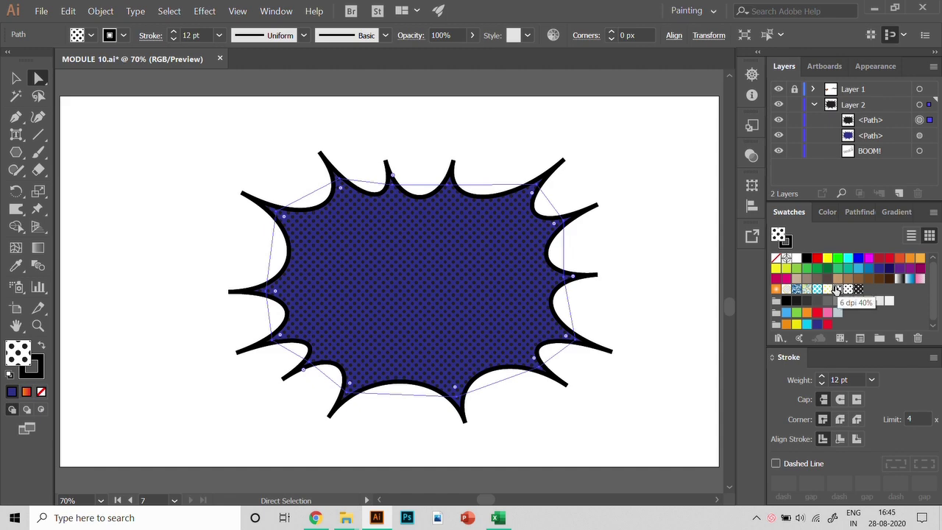
pyautogui.doubleClick(837, 292)
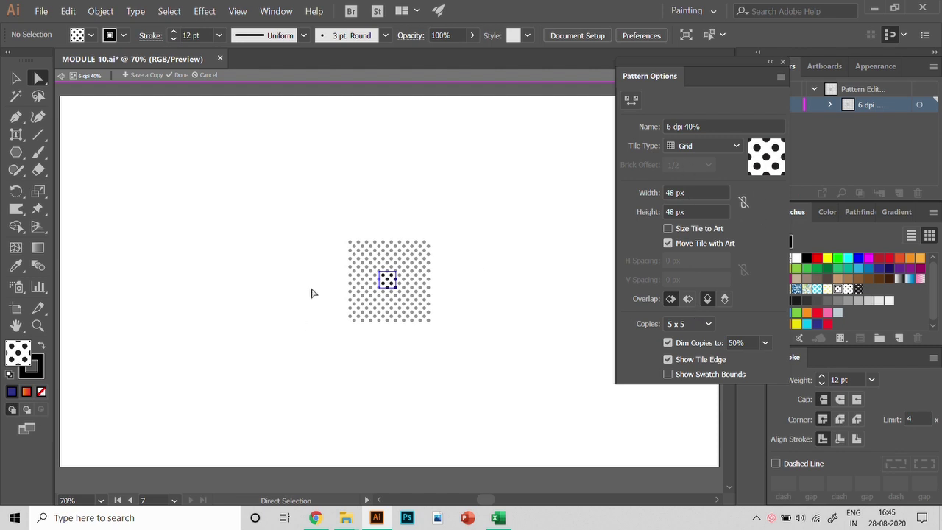
# Select the pattern tile's dots and try orange and crimson colours on them.
pyautogui.moveTo(370, 261); pyautogui.dragTo(425, 321)
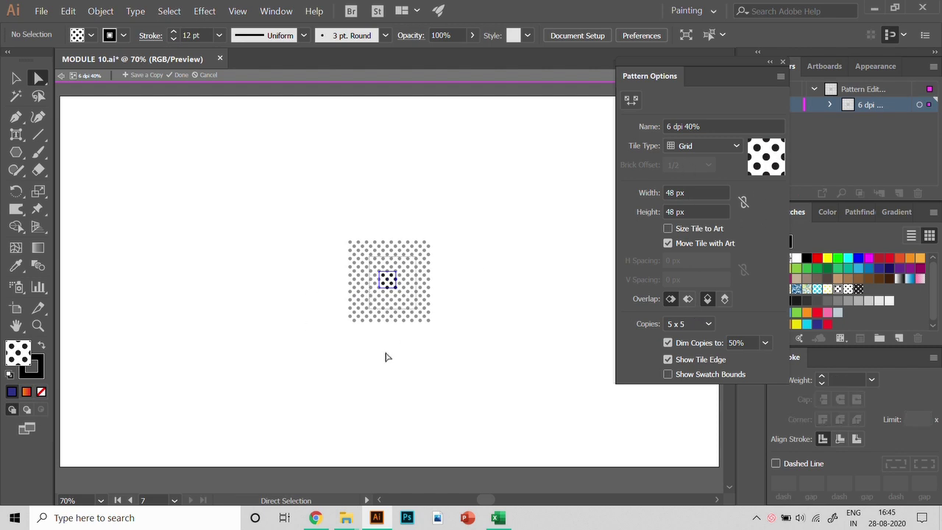
pyautogui.hscroll(-2, 412, 287)
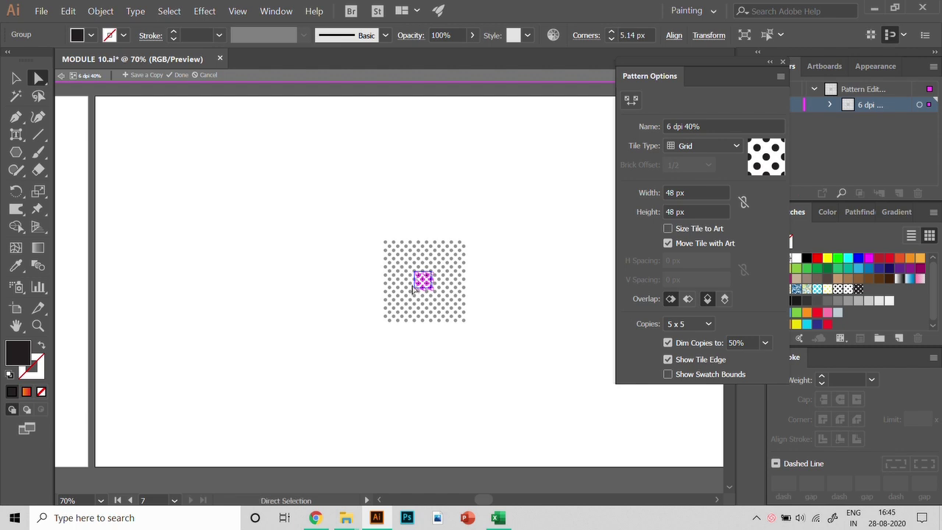
pyautogui.scroll(3, 445, 291)
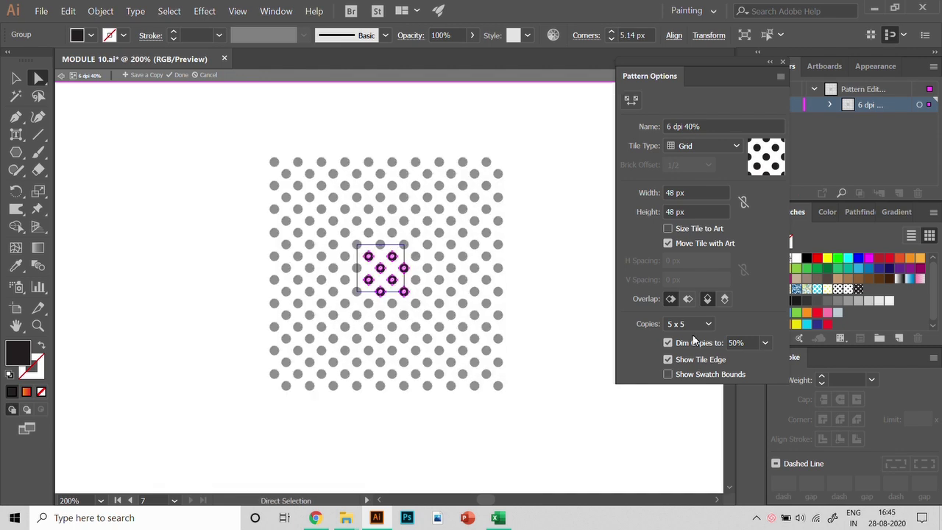
pyautogui.scroll(3, 483, 270)
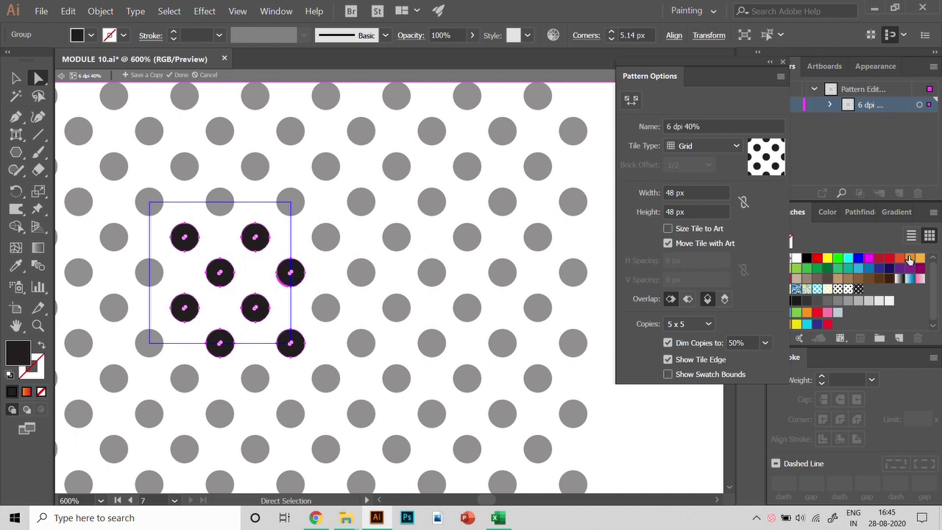
pyautogui.click(910, 258)
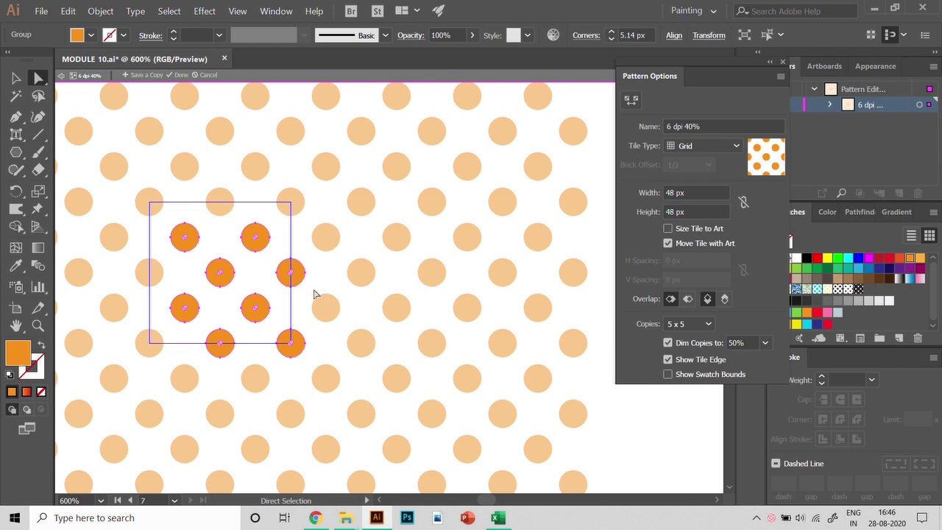
pyautogui.click(302, 322)
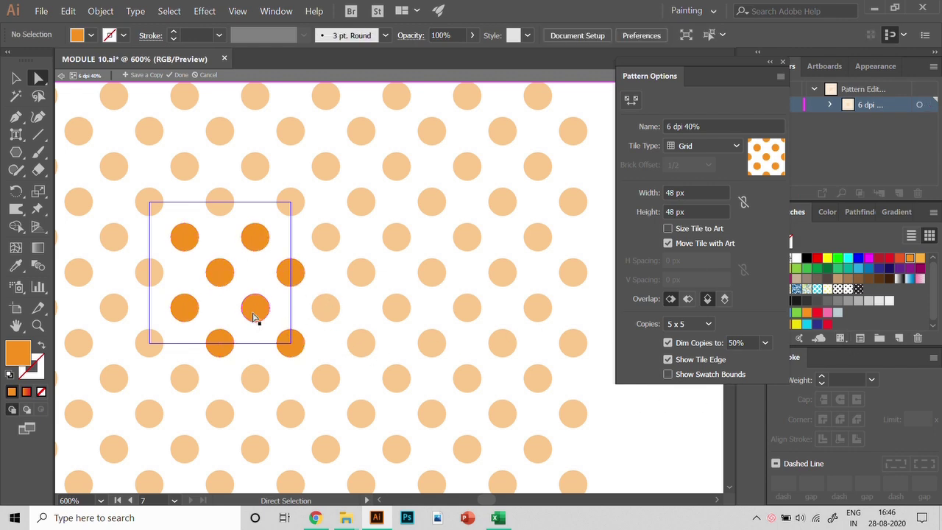
pyautogui.click(255, 309)
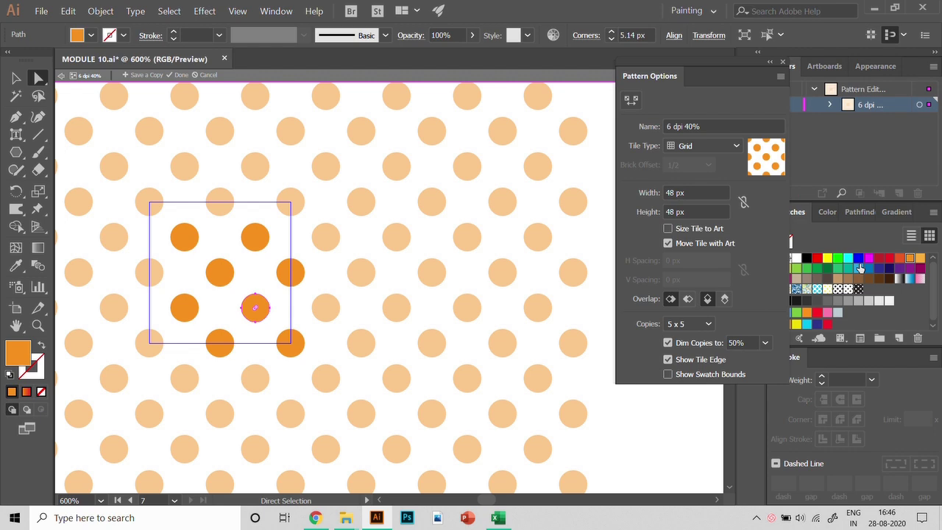
pyautogui.click(879, 258)
# Recolour all eight tile dots black and finish pattern editing.
pyautogui.click(191, 245)
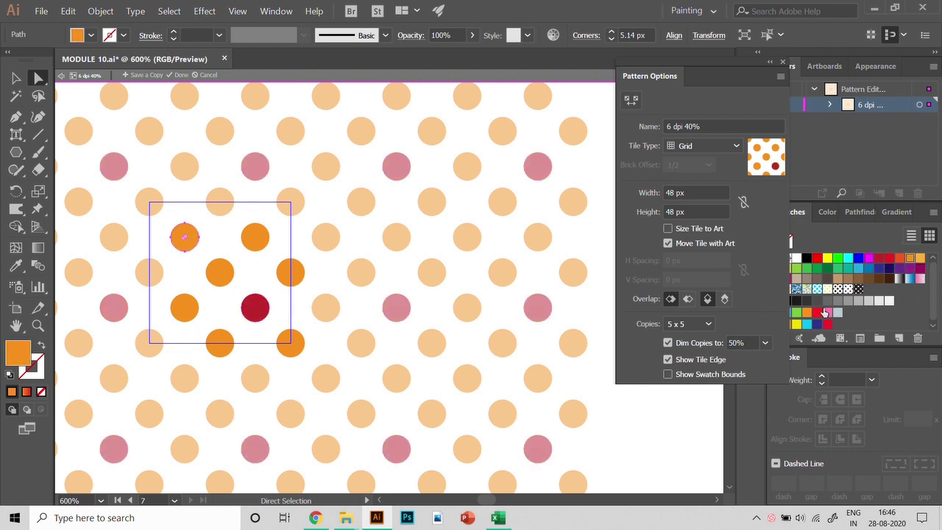
pyautogui.moveTo(148, 201); pyautogui.dragTo(310, 375)
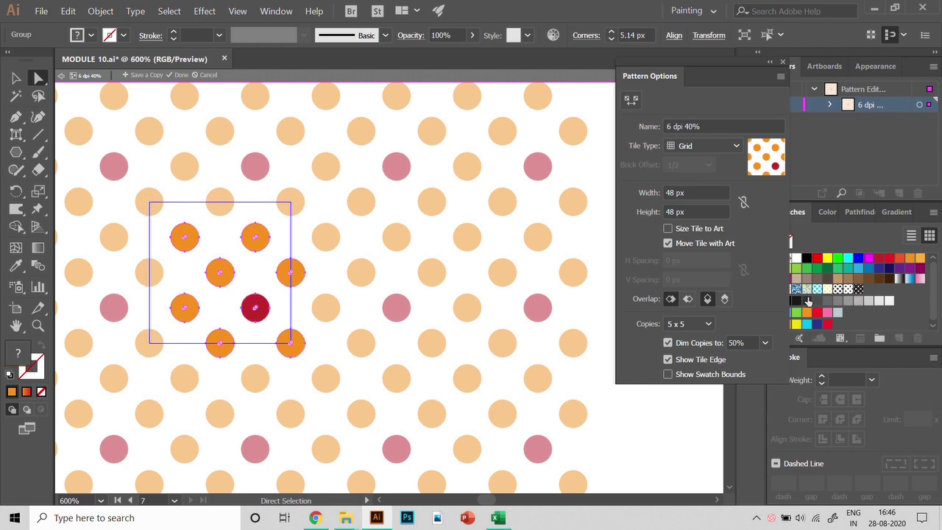
pyautogui.click(807, 258)
pyautogui.click(539, 145)
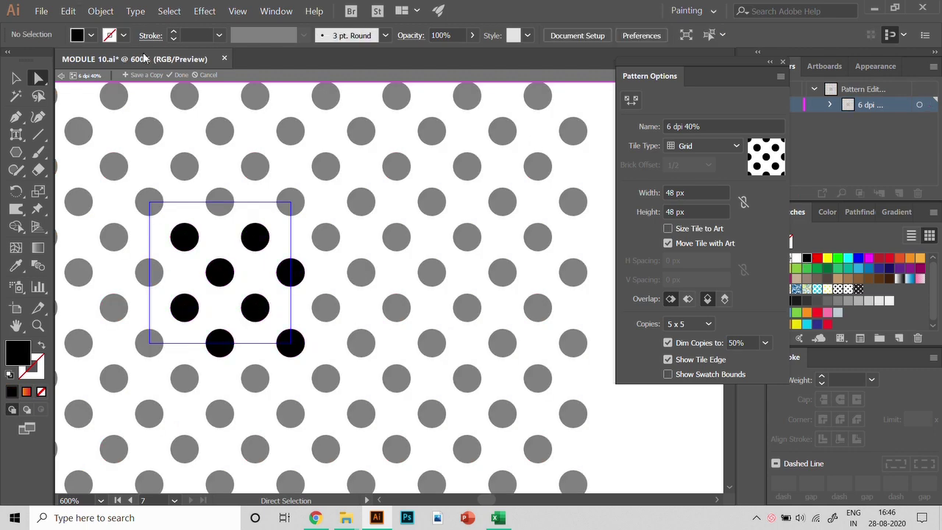
pyautogui.click(179, 76)
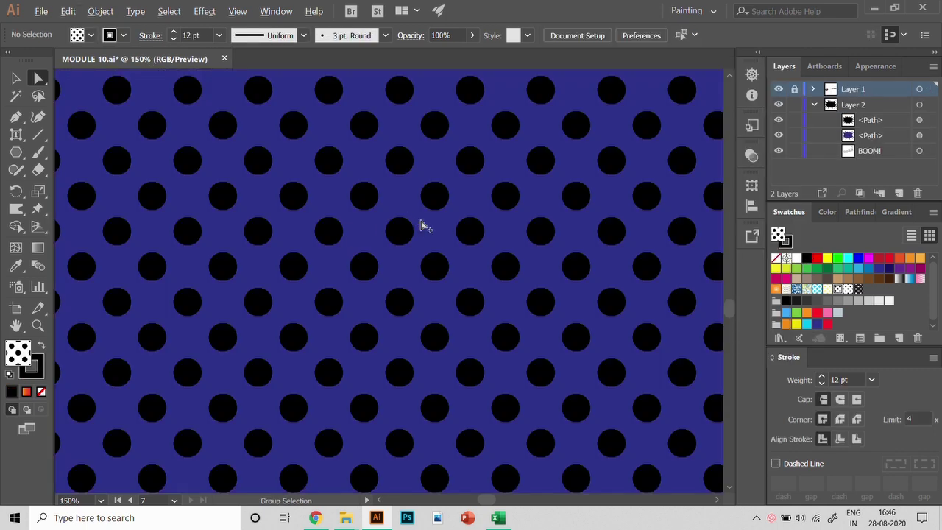
# Move the BOOM! text layer above the burst shapes in the Layers panel.
pyautogui.hotkey('ctrl', '-')
pyautogui.hotkey('ctrl', '-')
pyautogui.hotkey('ctrl', '-')
pyautogui.hotkey('ctrl', '-')
pyautogui.hotkey('ctrl', '-')
pyautogui.hotkey('ctrl', '-')
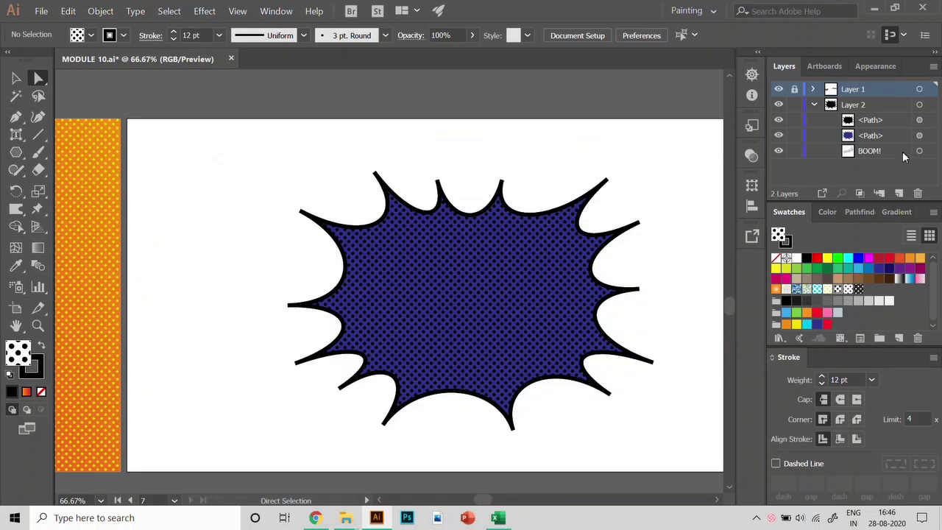
pyautogui.click(900, 151)
pyautogui.moveTo(889, 108); pyautogui.dragTo(887, 115)
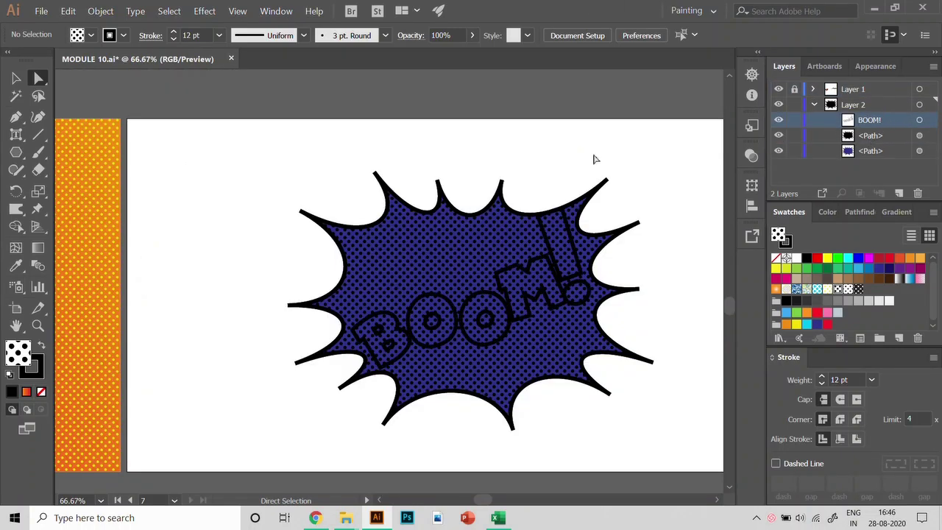
pyautogui.click(131, 502)
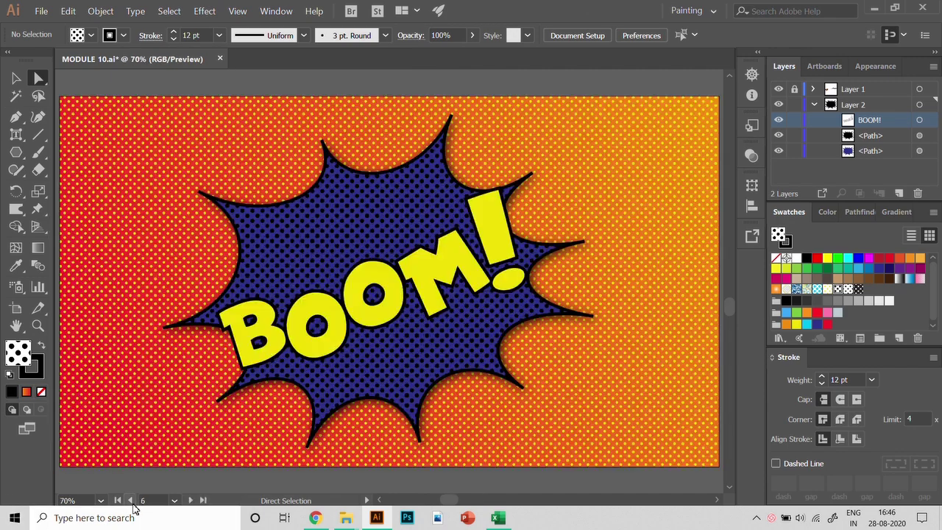
pyautogui.click(191, 502)
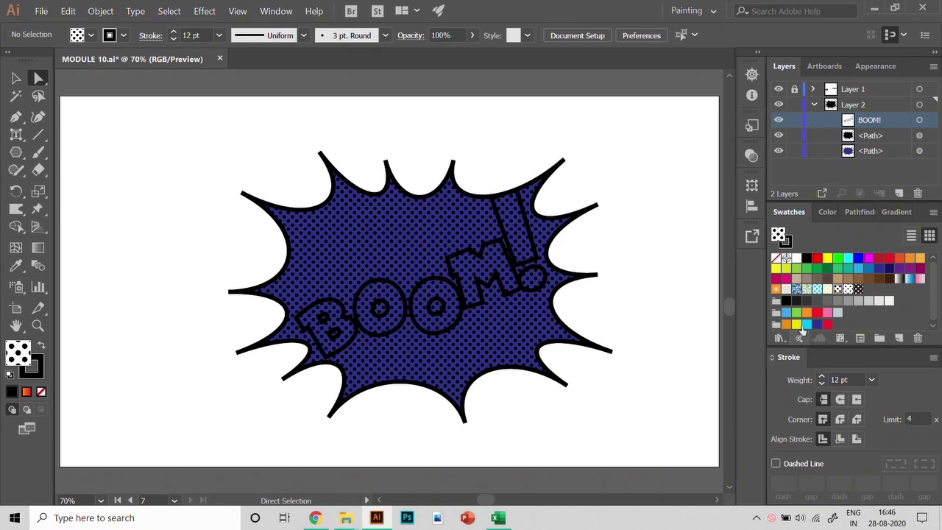
# Fill the BOOM! text with the yellow swatch.
pyautogui.click(413, 296)
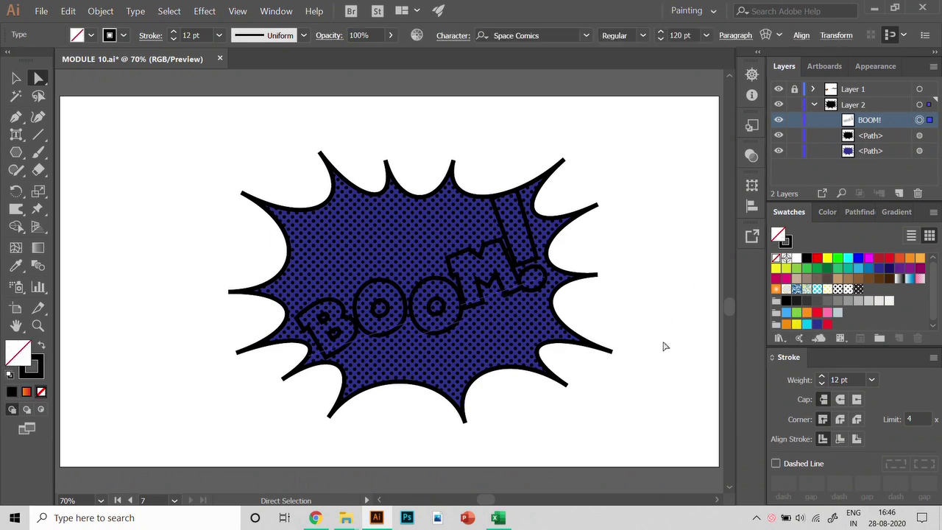
pyautogui.click(796, 324)
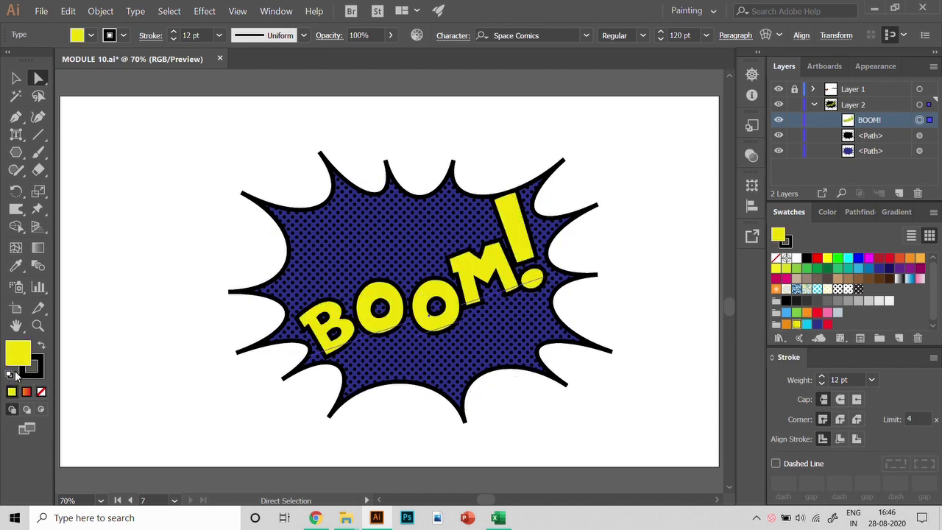
pyautogui.scroll(-3, 841, 374)
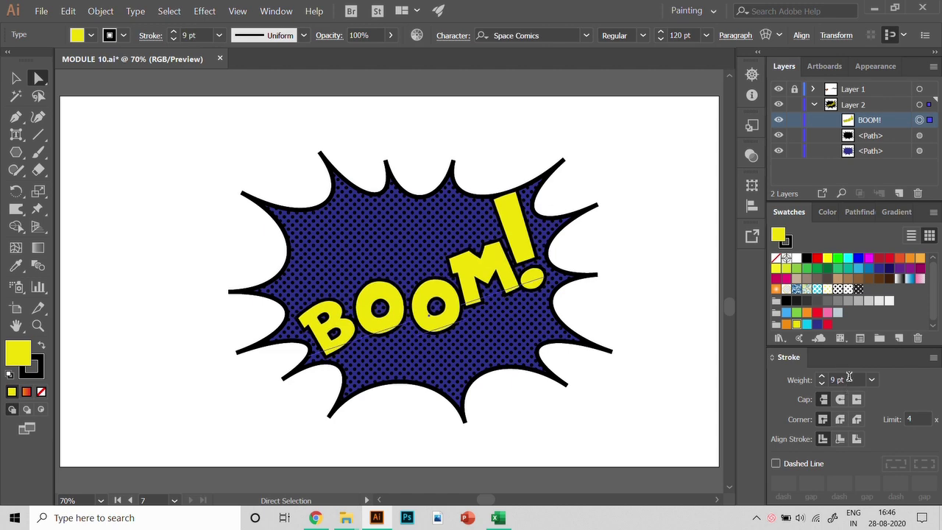
pyautogui.click(444, 133)
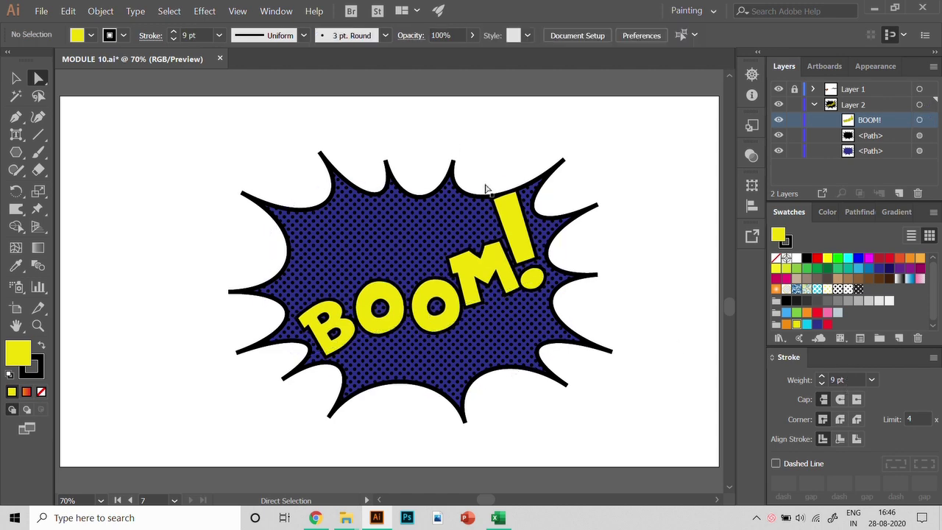
pyautogui.hotkey('ctrl', '-')
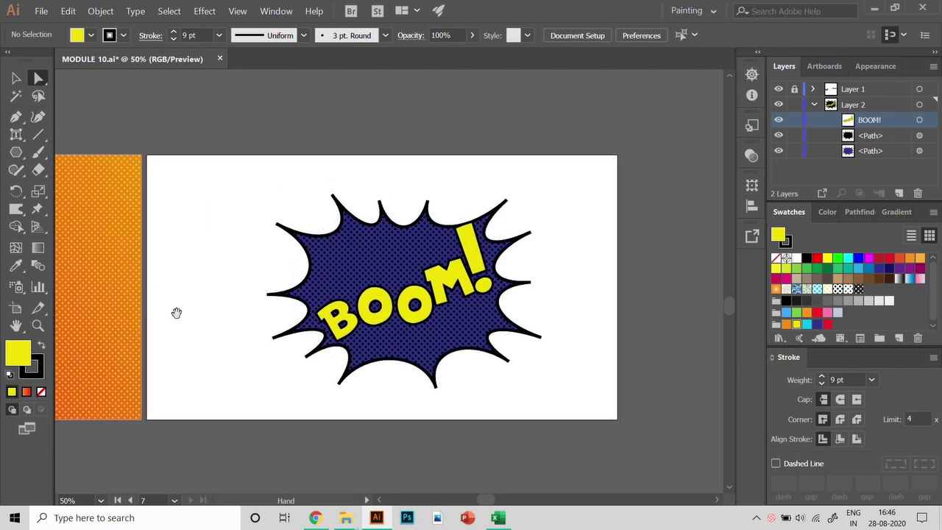
# Draw a rectangle covering the whole artboard.
pyautogui.moveTo(177, 314); pyautogui.dragTo(385, 347)
pyautogui.moveTo(279, 341); pyautogui.dragTo(169, 271)
pyautogui.click(16, 151)
pyautogui.click(83, 152)
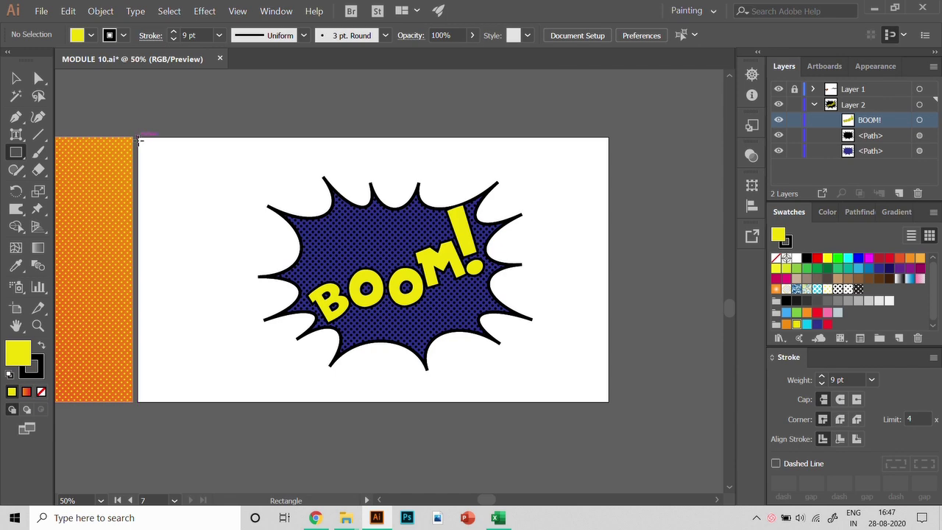
pyautogui.moveTo(140, 139); pyautogui.dragTo(609, 401)
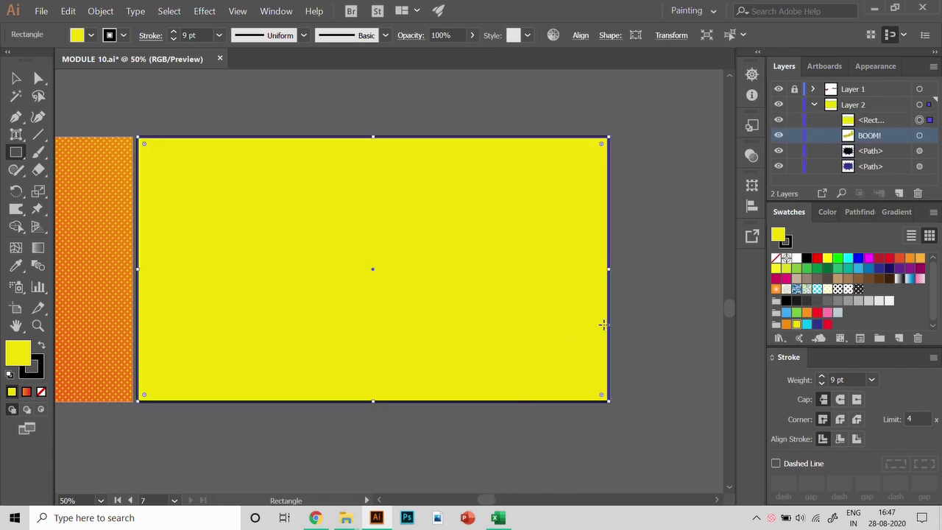
# Set the rectangle's stroke to None and paste a duplicate in place on top.
pyautogui.click(892, 122)
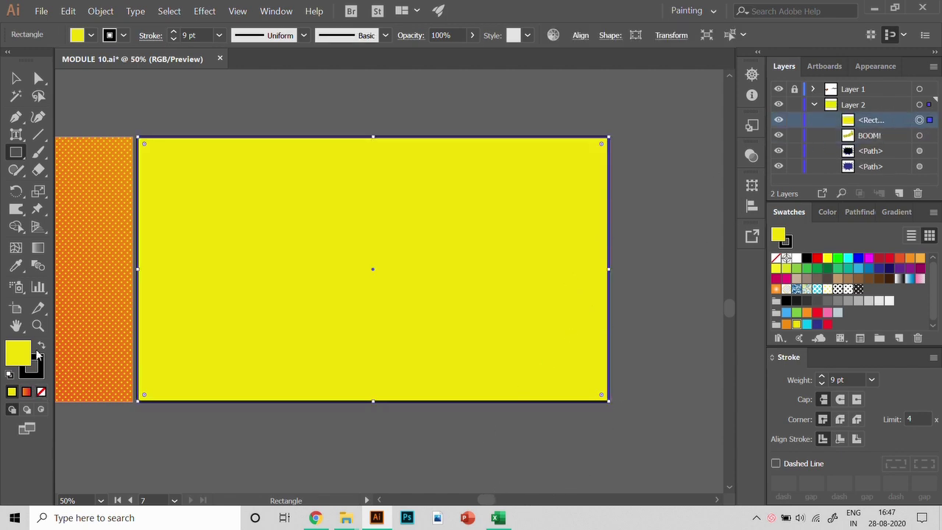
pyautogui.click(35, 375)
pyautogui.click(42, 391)
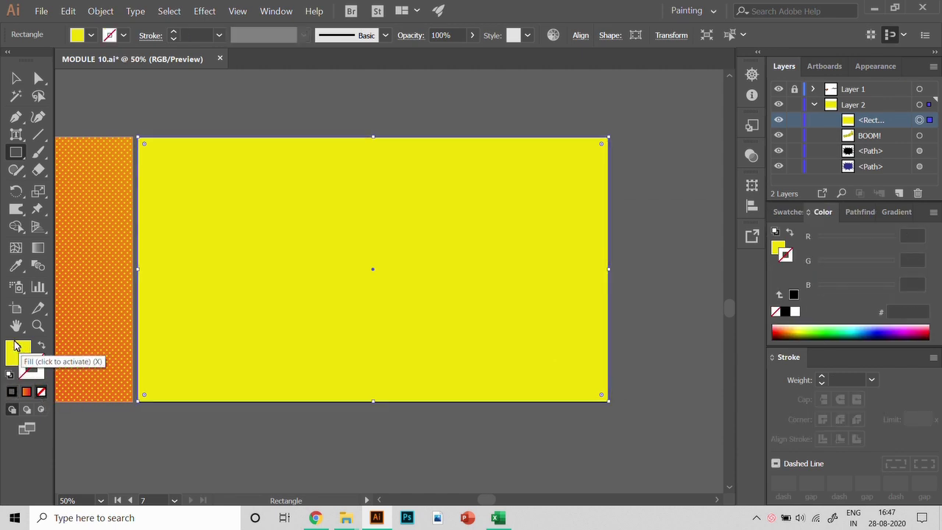
pyautogui.click(16, 354)
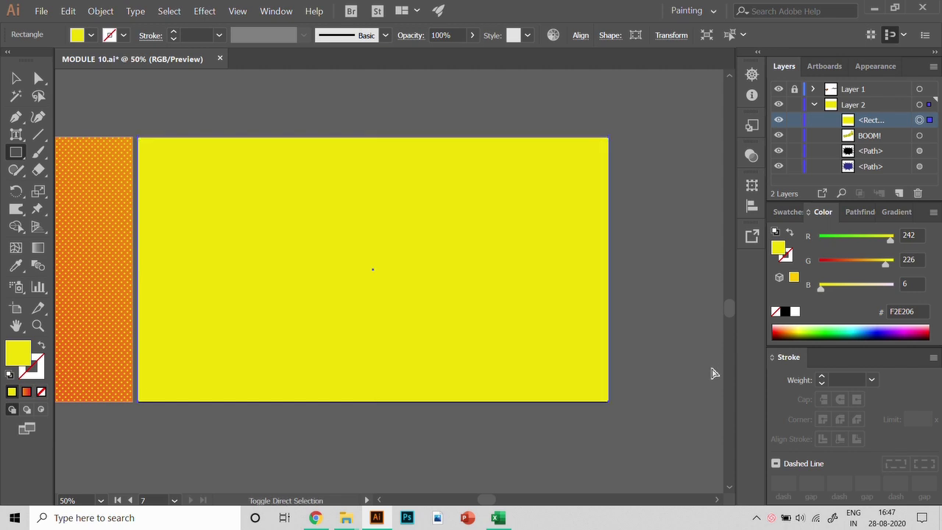
pyautogui.keyDown('ctrl'); pyautogui.click(711, 370); pyautogui.keyUp('ctrl')
pyautogui.hotkey('ctrl', 'f')
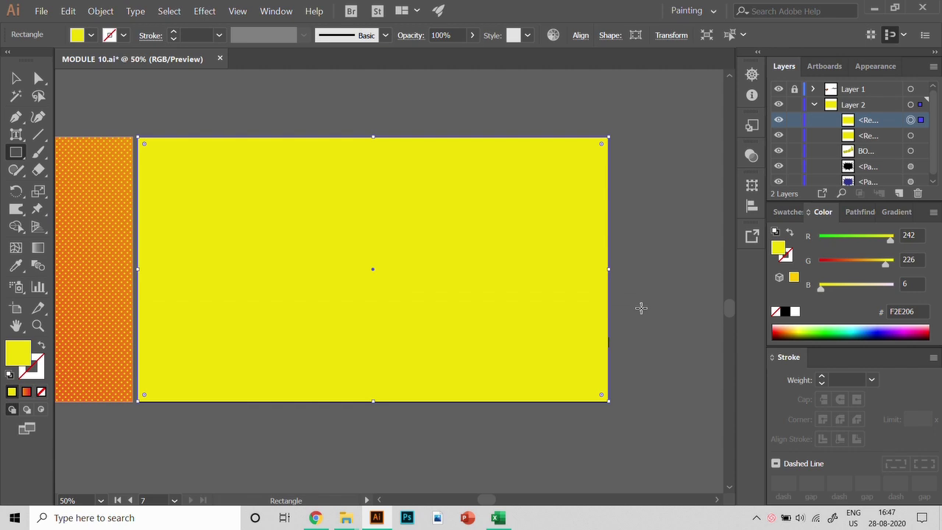
# Fill the top rectangle with a dot pattern and the lower one with the orange-to-red gradient.
pyautogui.click(786, 213)
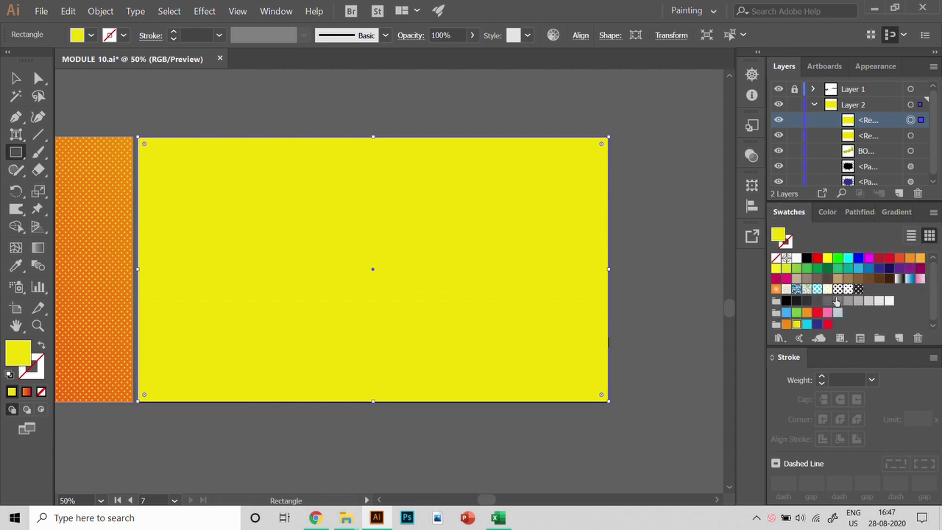
pyautogui.click(830, 290)
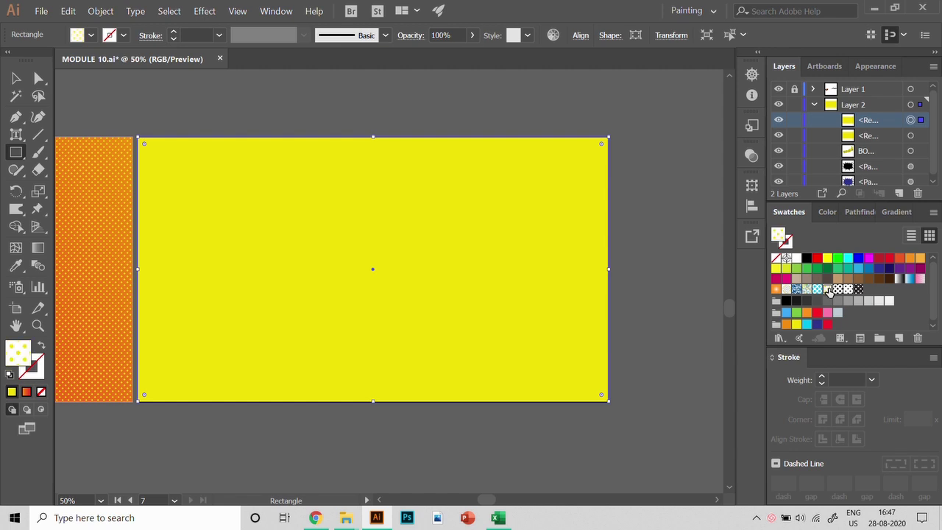
pyautogui.click(917, 136)
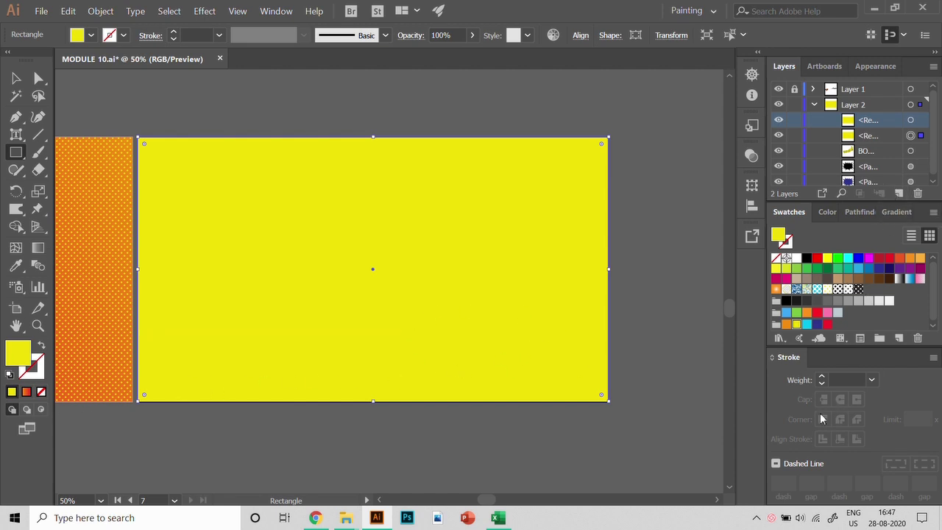
pyautogui.click(896, 213)
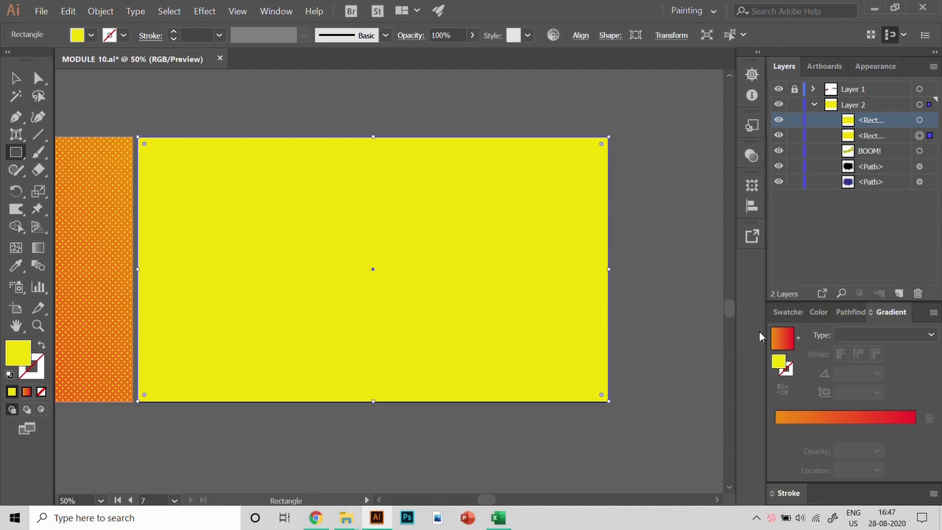
pyautogui.click(784, 338)
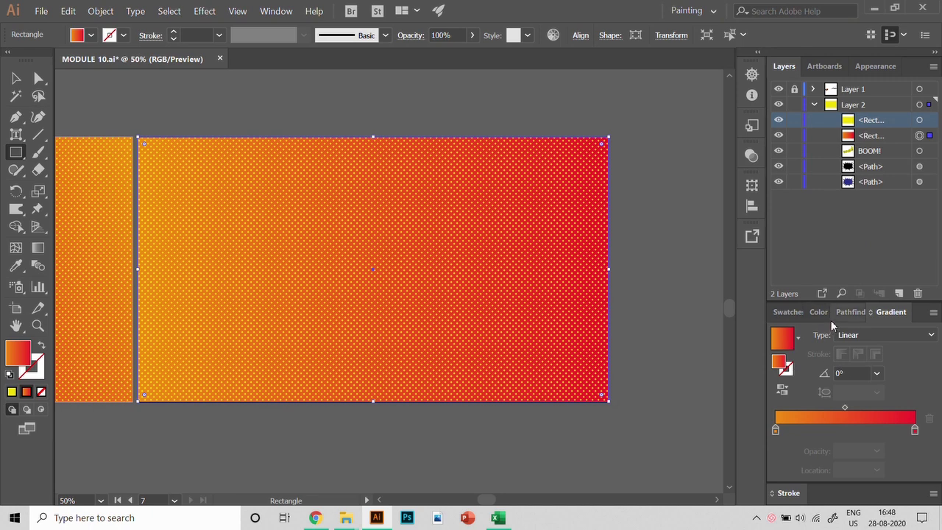
# Move both background rectangles beneath the burst shapes in the Layers panel.
pyautogui.click(928, 120)
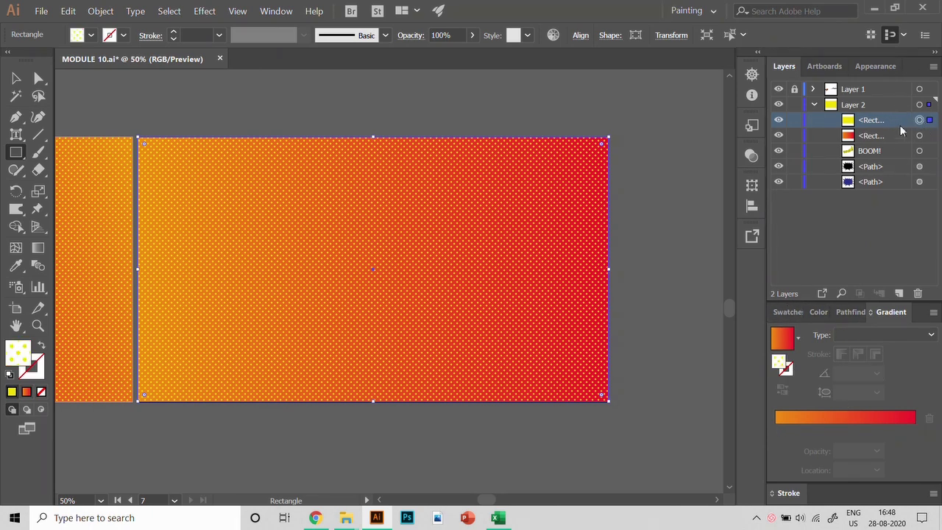
pyautogui.keyDown('shift'); pyautogui.click(897, 135); pyautogui.keyUp('shift')
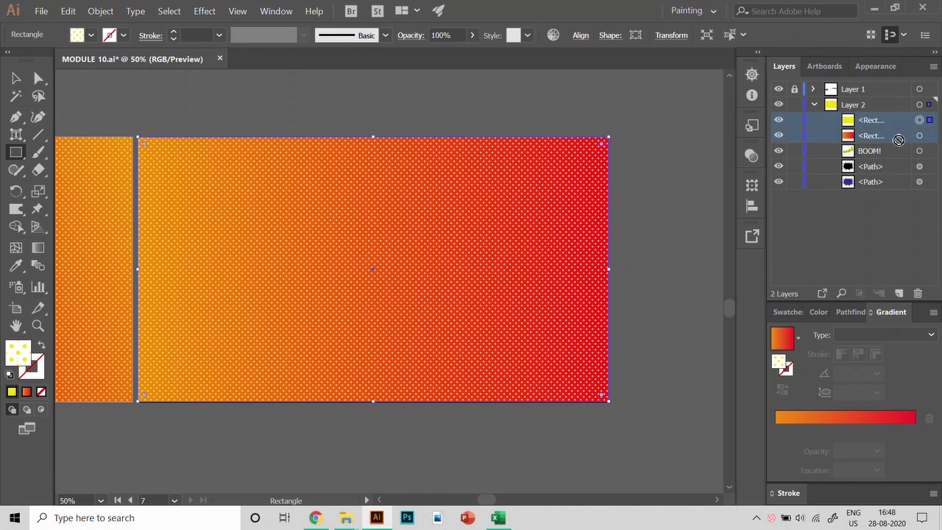
pyautogui.moveTo(899, 140); pyautogui.dragTo(895, 192)
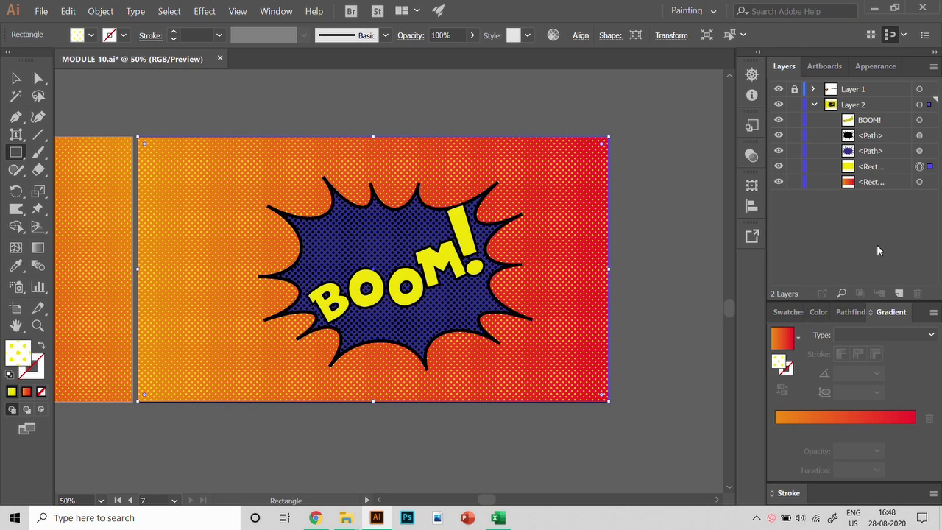
# Select the BOOM! text plus both burst <Path> rows in the Layers panel.
pyautogui.click(920, 120)
pyautogui.keyDown('shift'); pyautogui.click(920, 135); pyautogui.keyUp('shift')
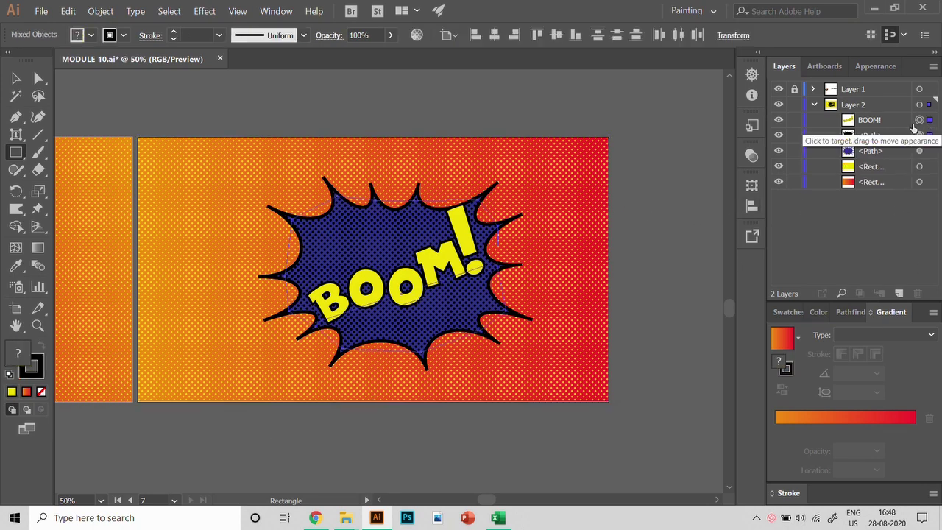
pyautogui.keyDown('shift'); pyautogui.click(893, 151); pyautogui.keyUp('shift')
pyautogui.keyDown('shift'); pyautogui.click(885, 167); pyautogui.keyUp('shift')
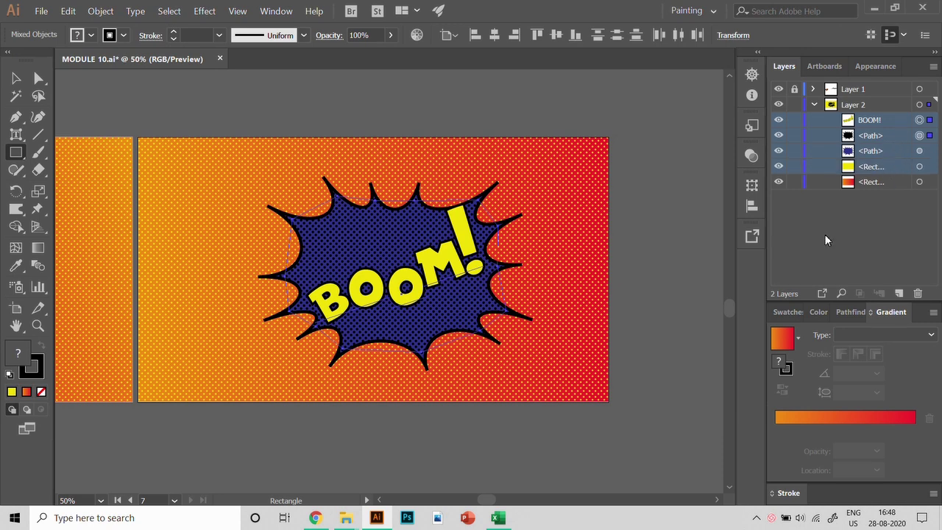
pyautogui.click(824, 234)
pyautogui.click(889, 118)
pyautogui.keyDown('shift'); pyautogui.click(884, 136); pyautogui.keyUp('shift')
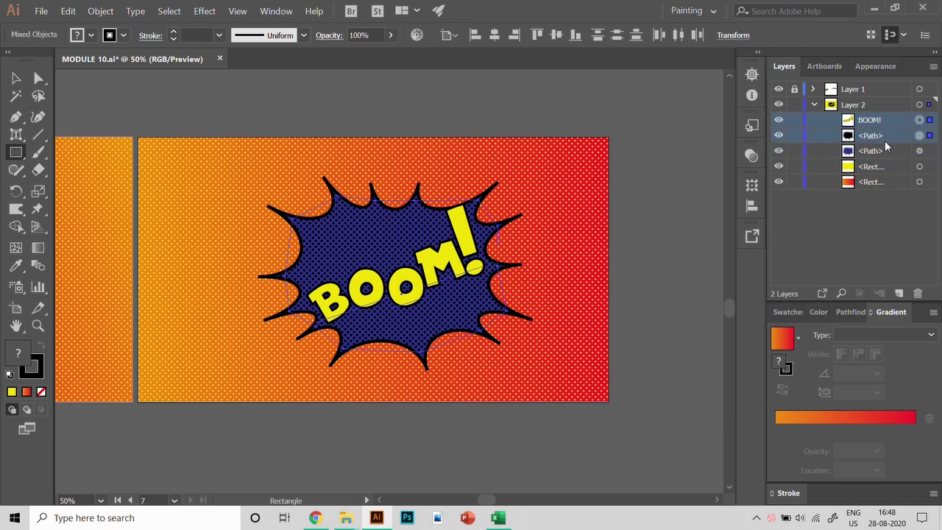
pyautogui.keyDown('shift'); pyautogui.click(884, 150); pyautogui.keyUp('shift')
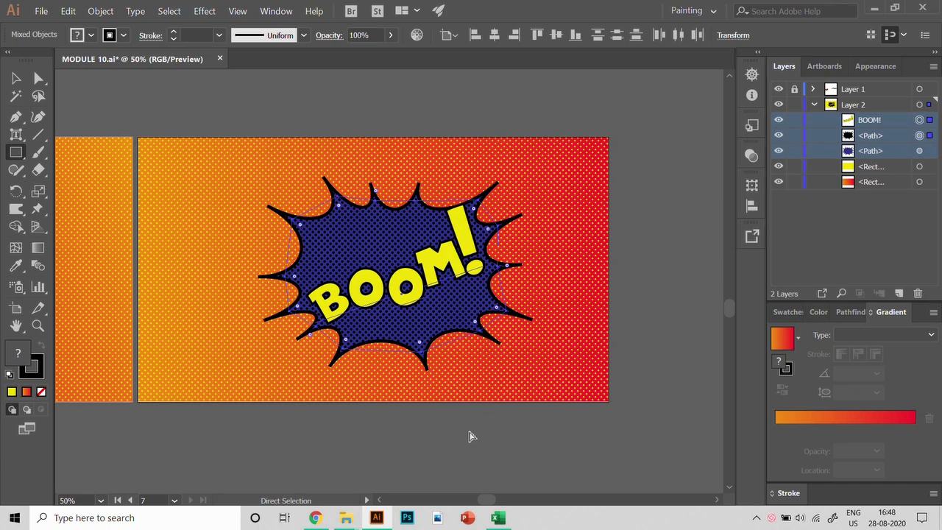
# Group BOOM! with the burst outline and drag the blue burst shape into the group.
pyautogui.hotkey('ctrl', 'g')
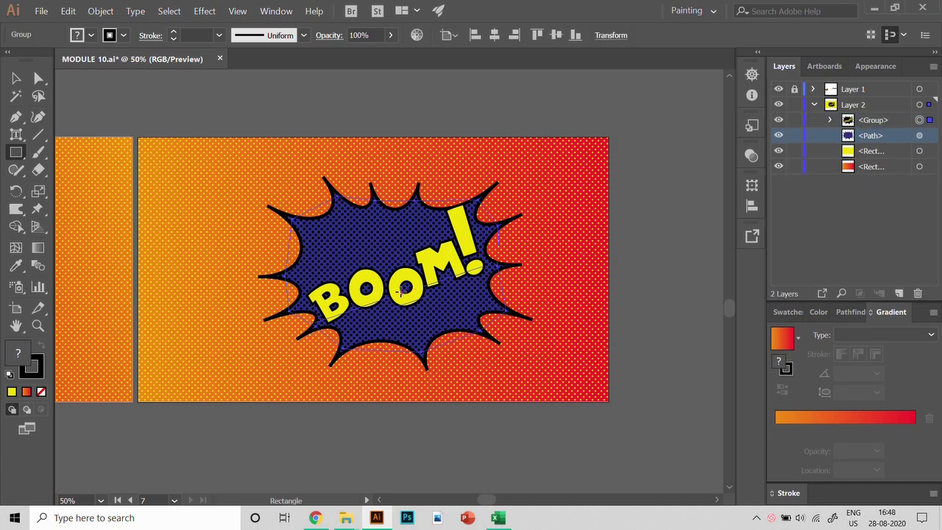
pyautogui.press('v')
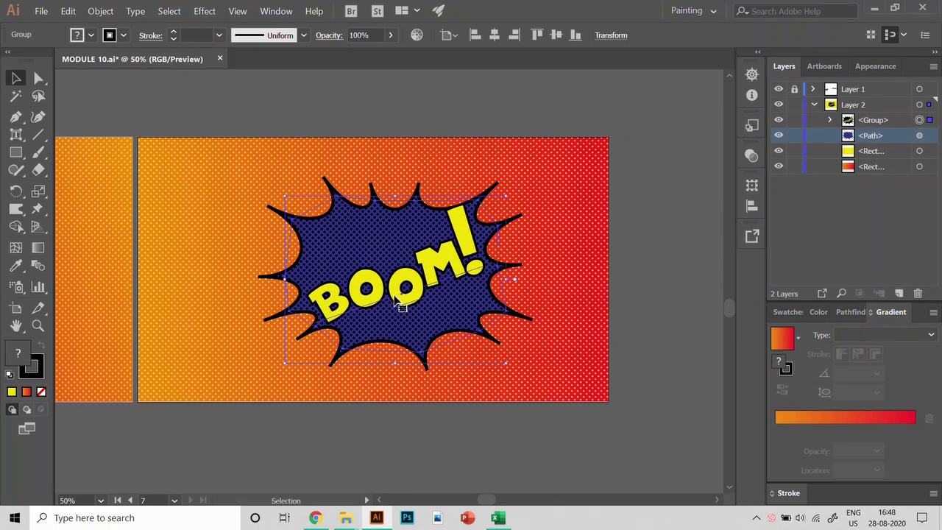
pyautogui.moveTo(396, 296); pyautogui.dragTo(372, 291)
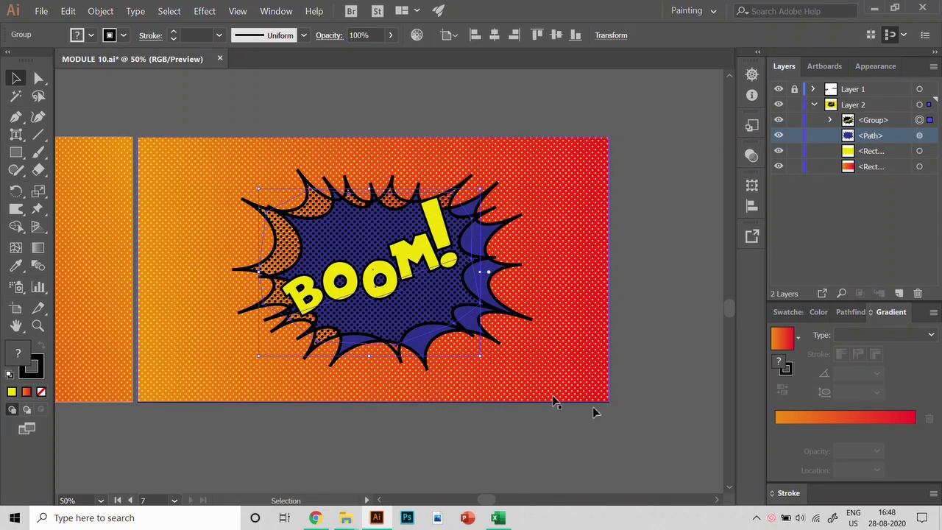
pyautogui.hotkey('ctrl', 'z')
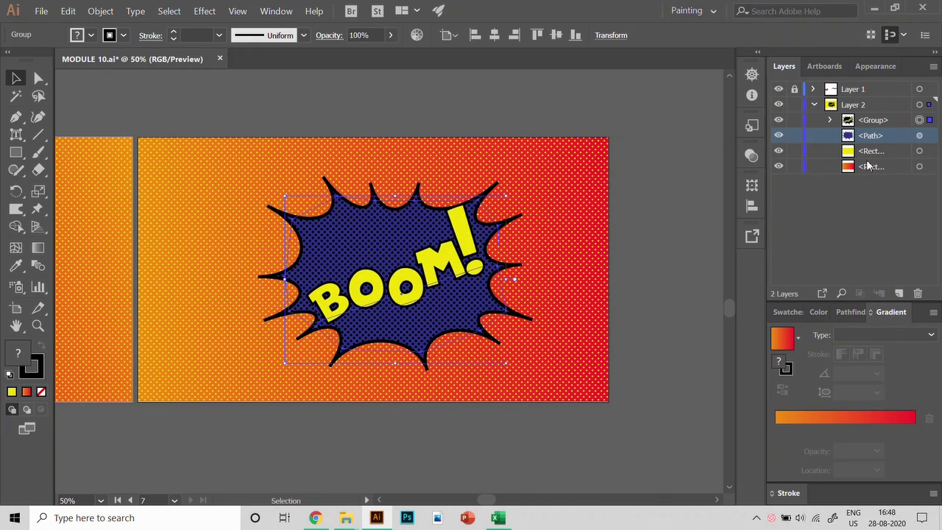
pyautogui.click(830, 120)
pyautogui.moveTo(882, 167)
pyautogui.mouseDown()
pyautogui.moveTo(882, 144)
pyautogui.moveTo(892, 170)
pyautogui.mouseUp()
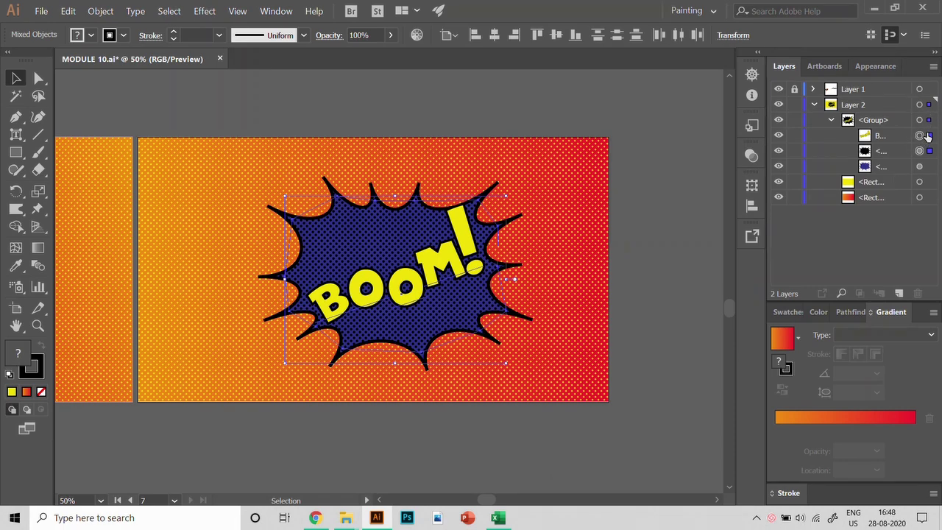
# Reposition and enlarge the BOOM! group to cover most of the gradient background.
pyautogui.click(919, 119)
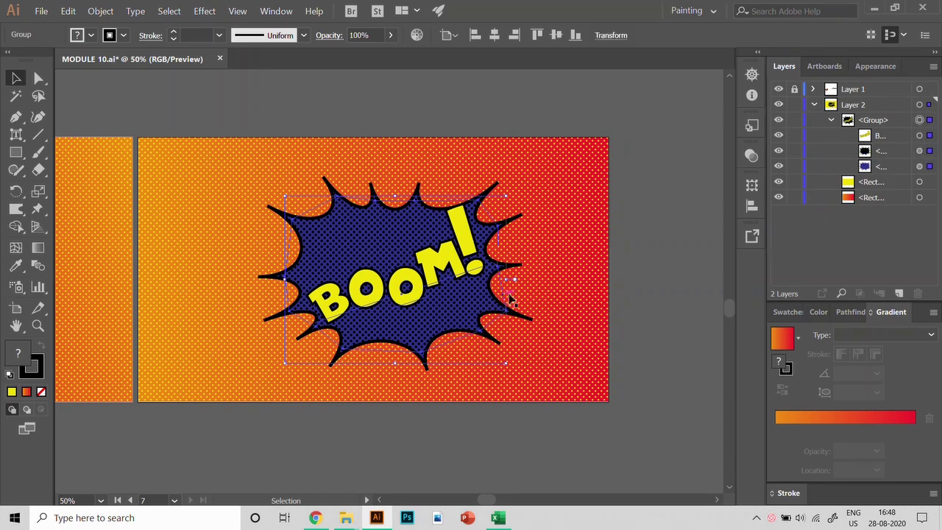
pyautogui.moveTo(400, 277)
pyautogui.mouseDown()
pyautogui.moveTo(361, 272)
pyautogui.moveTo(374, 262)
pyautogui.moveTo(407, 337)
pyautogui.moveTo(409, 263)
pyautogui.moveTo(383, 282)
pyautogui.mouseUp()
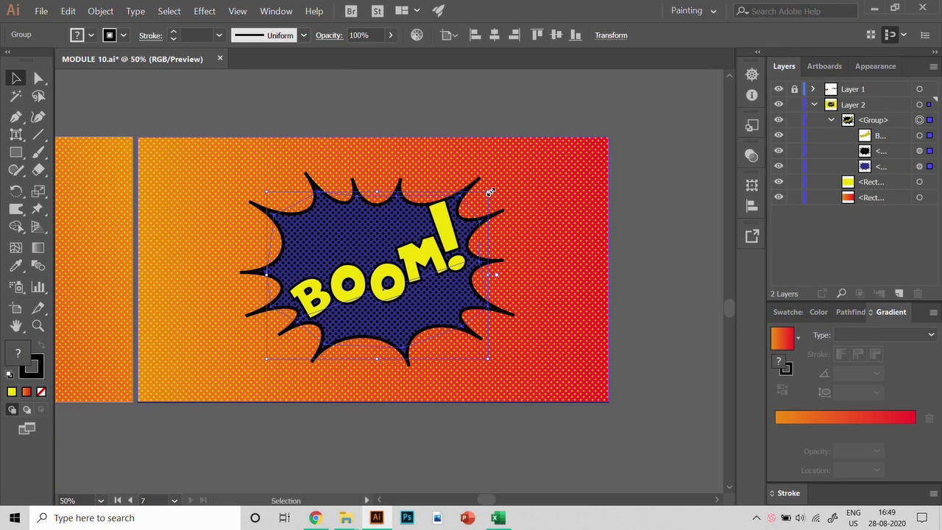
pyautogui.moveTo(489, 193); pyautogui.dragTo(541, 133)
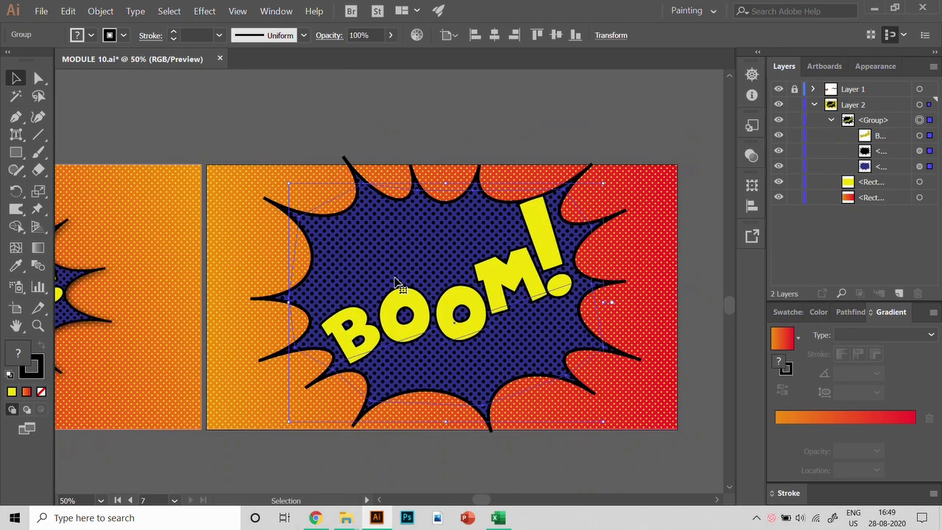
pyautogui.moveTo(393, 279); pyautogui.dragTo(345, 226)
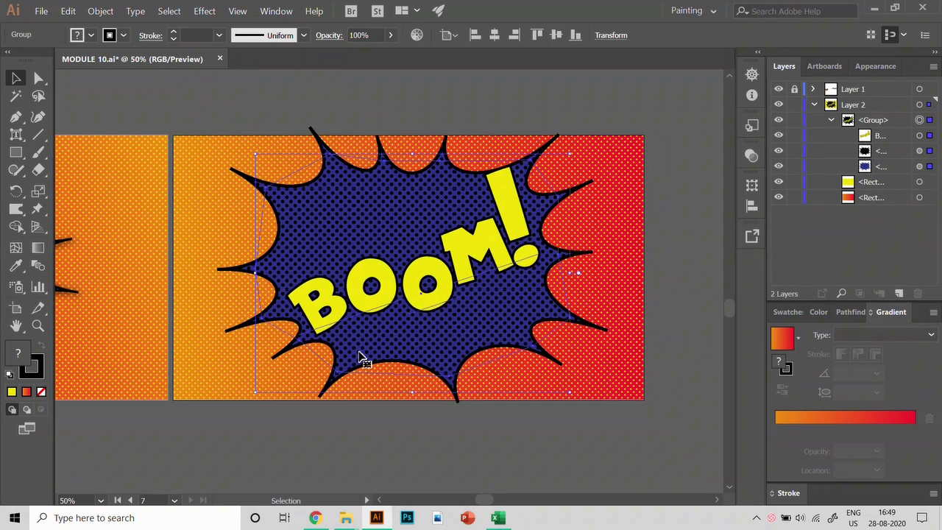
pyautogui.scroll(2, 361, 357)
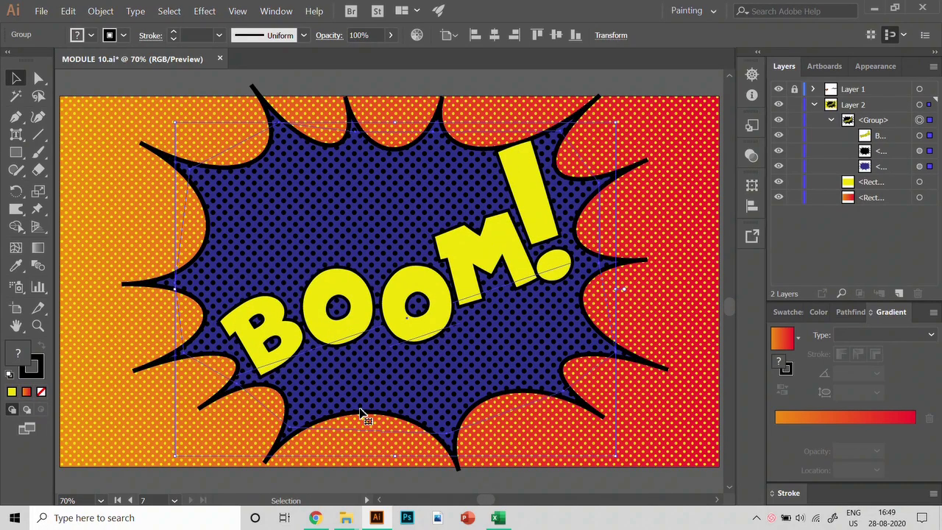